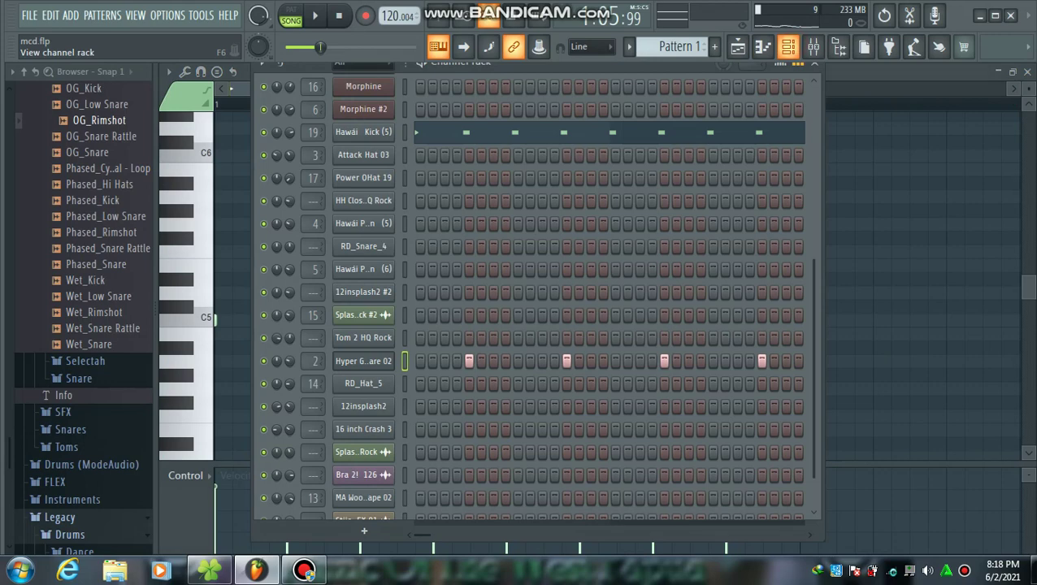
# Look through Pattern 1's channels in the channel rack and play it in pattern mode.
pyautogui.scroll(5, 528, 309)
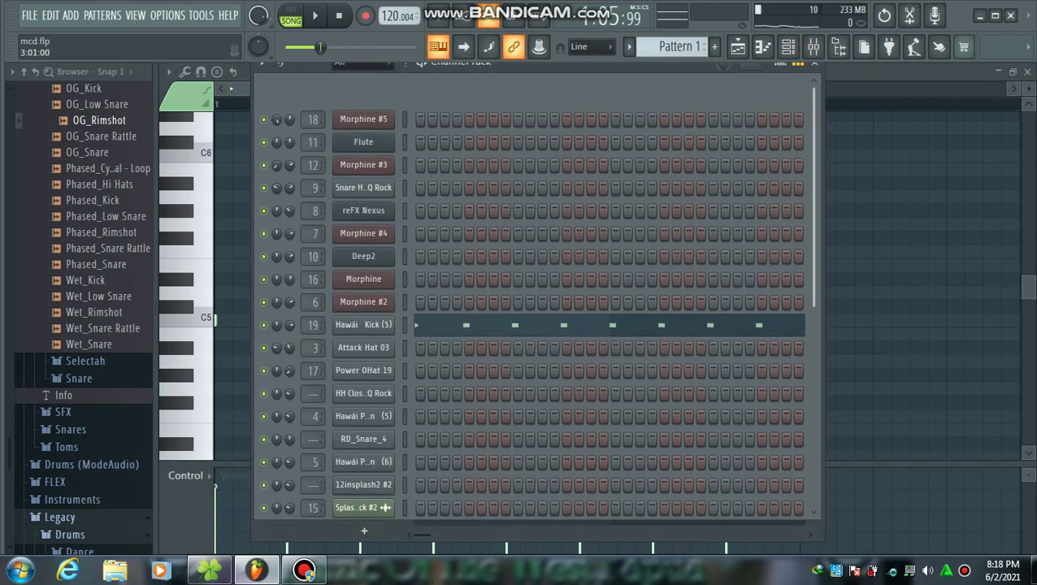
pyautogui.scroll(-4, 528, 308)
pyautogui.scroll(-1, 528, 309)
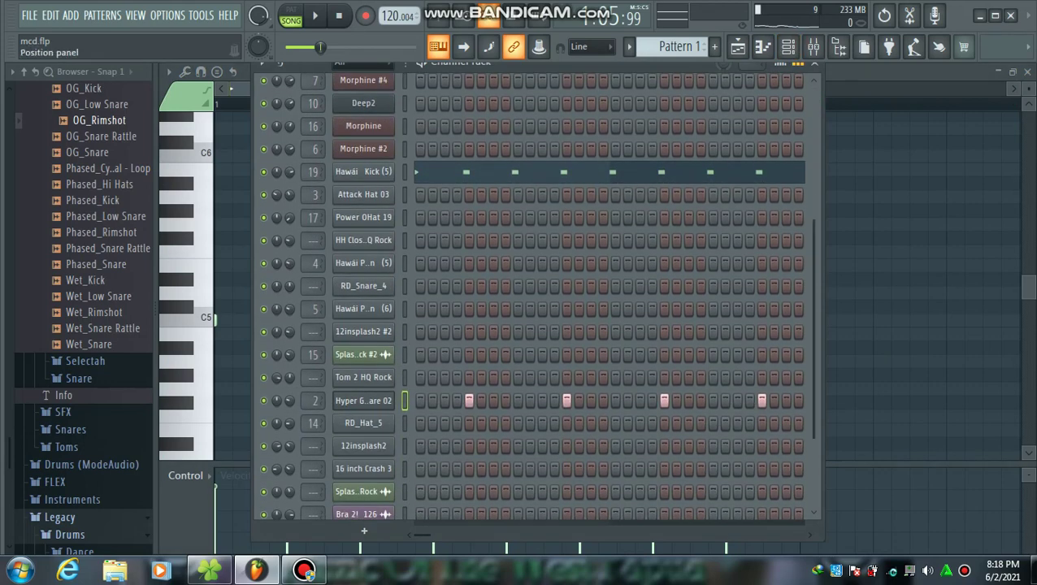
pyautogui.press('l')
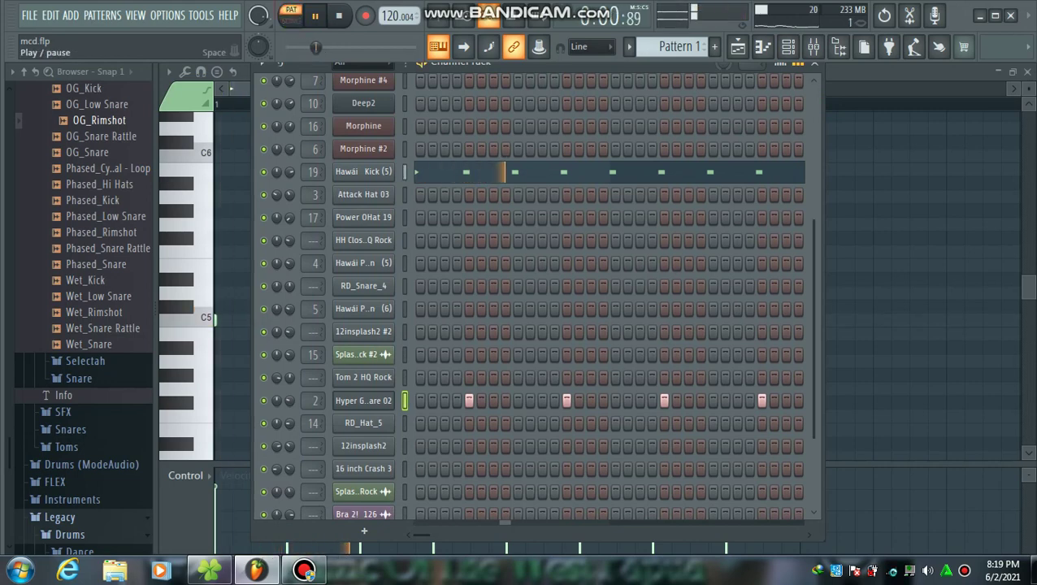
pyautogui.press('space')
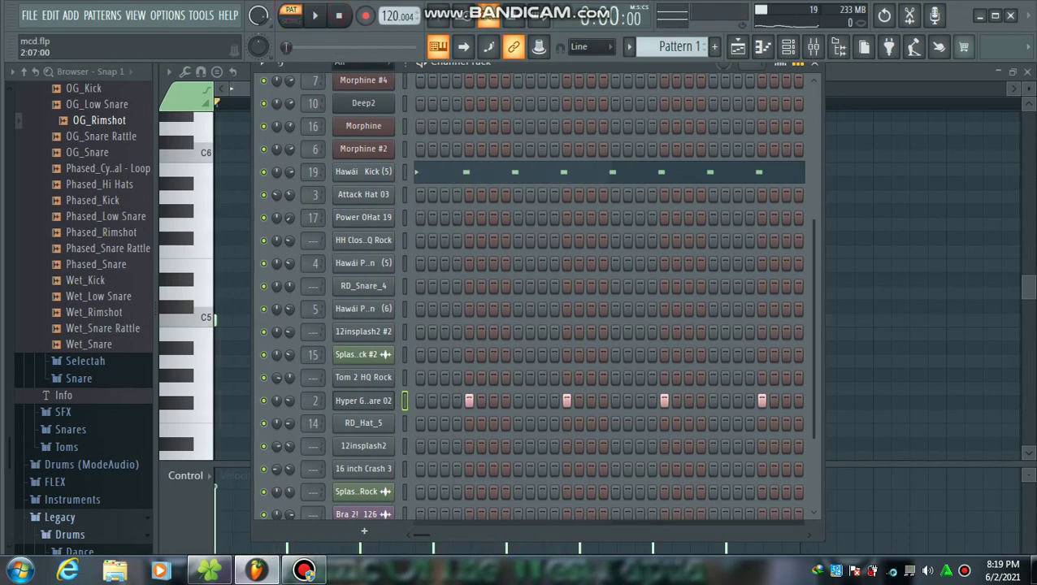
# Open Pattern 5, play it, and add a 12insplash2 hit on step 17 in the channel rack.
pyautogui.click(437, 47)
pyautogui.doubleClick(431, 140)
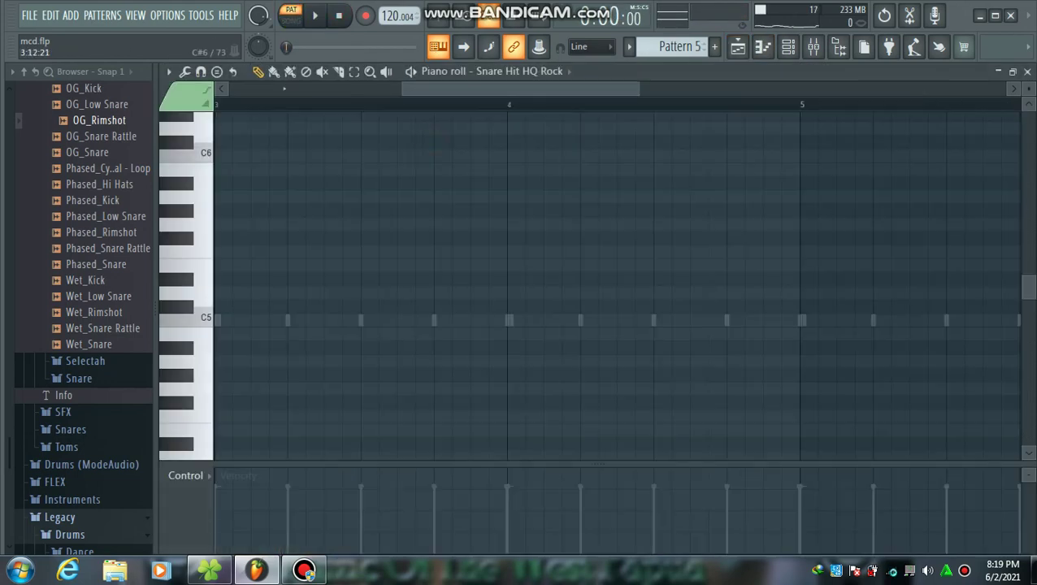
pyautogui.click(787, 47)
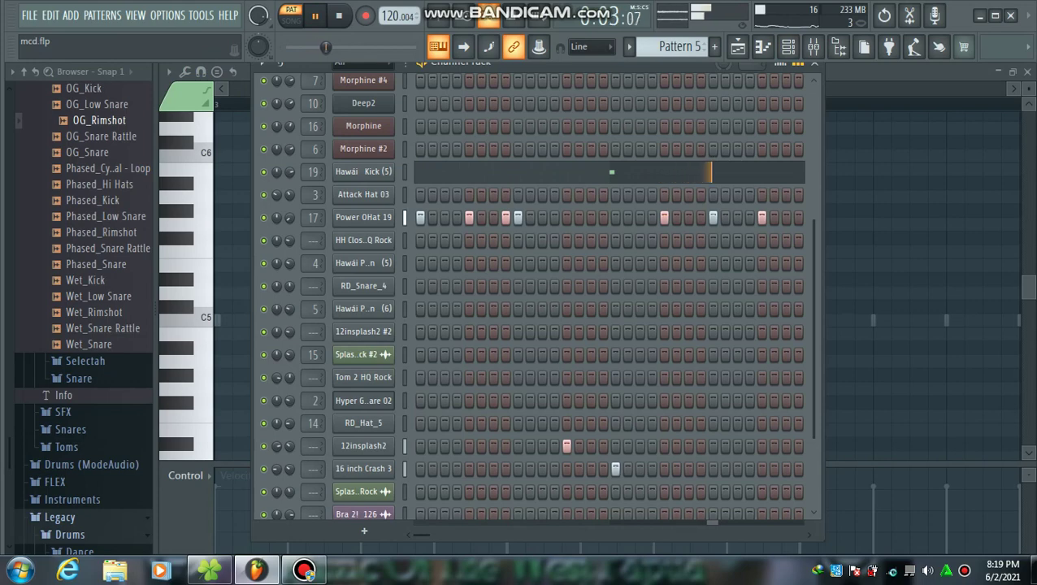
pyautogui.click(615, 445)
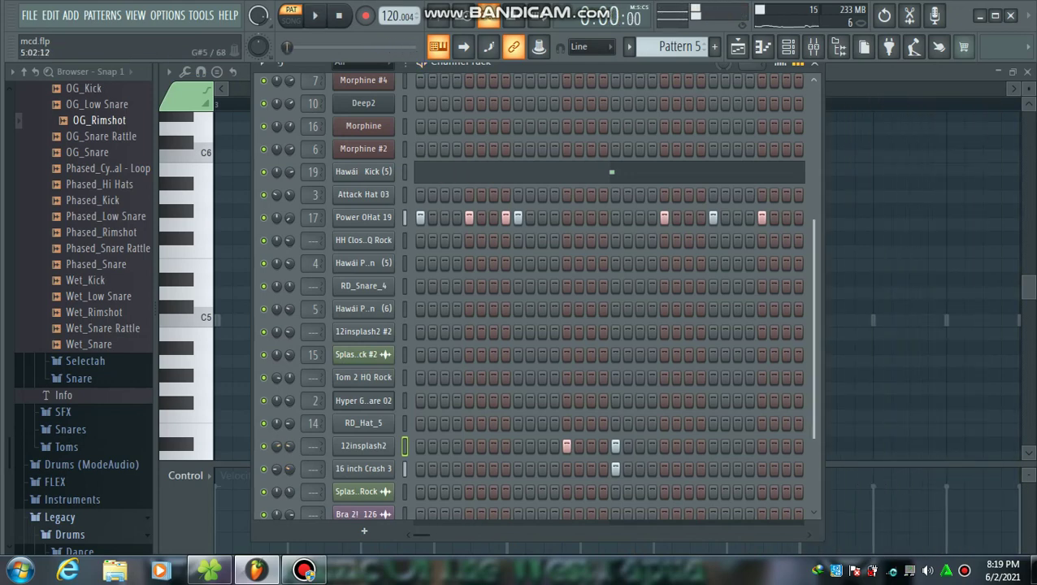
# Open Pattern 7 from the playlist and view its full Deep2 note sequence in the piano roll.
pyautogui.click(737, 46)
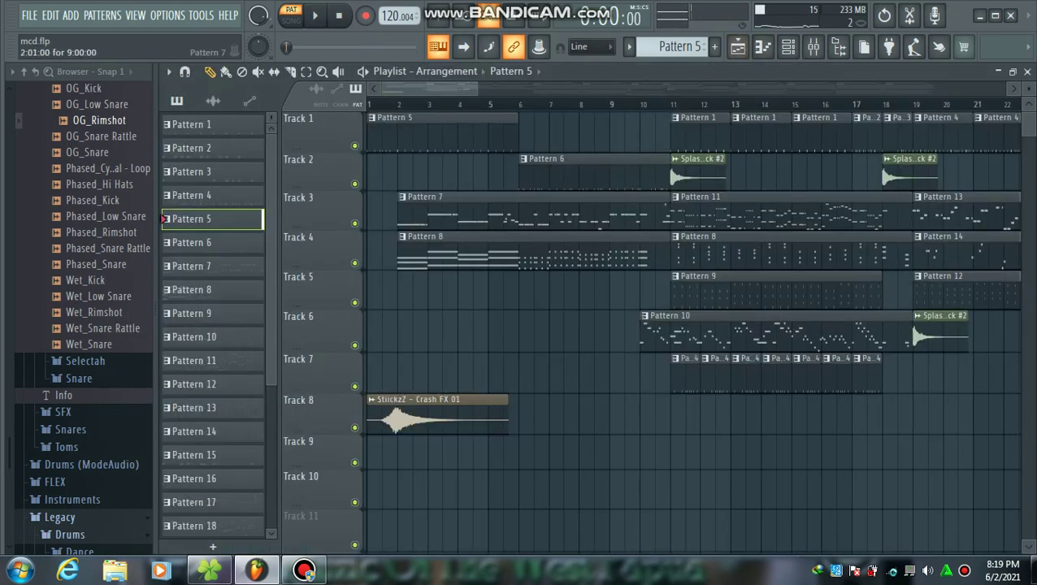
pyautogui.doubleClick(455, 197)
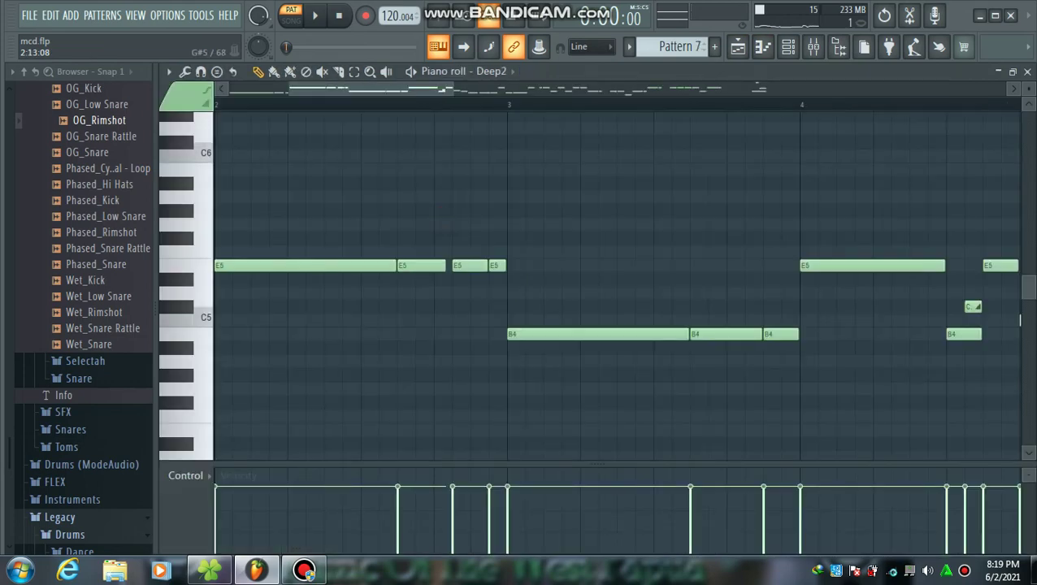
pyautogui.scroll(-3, 1021, 319)
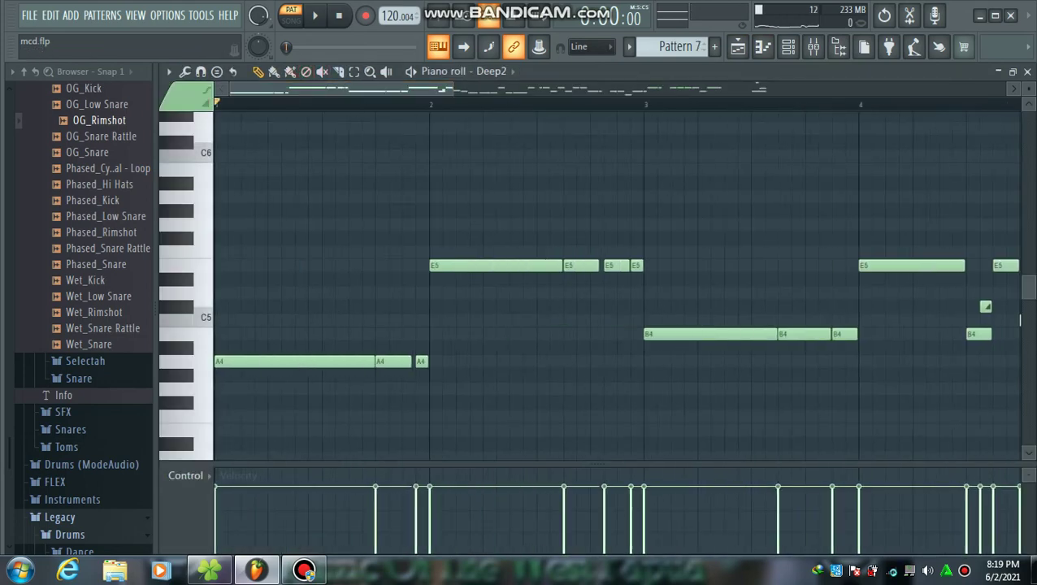
pyautogui.scroll(-5, 1020, 319)
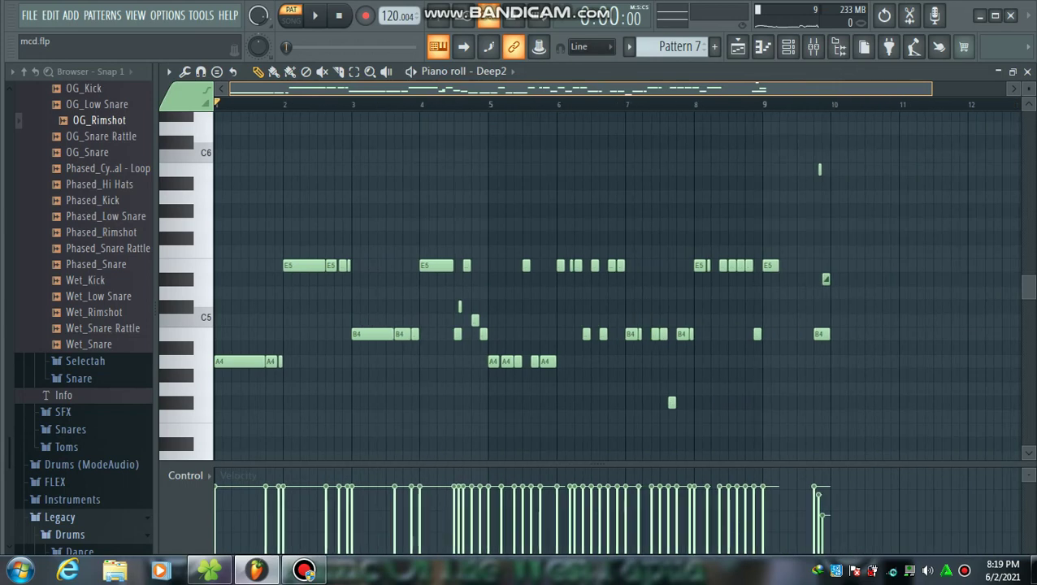
# Check the Deep2 channel's Sytrus instrument settings and play Pattern 7.
pyautogui.click(787, 46)
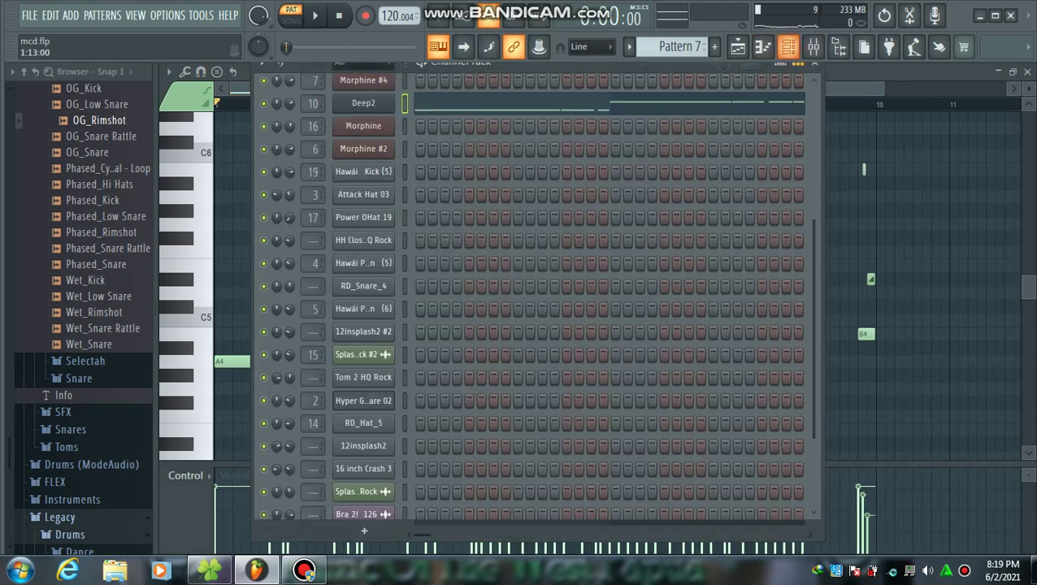
pyautogui.click(363, 103)
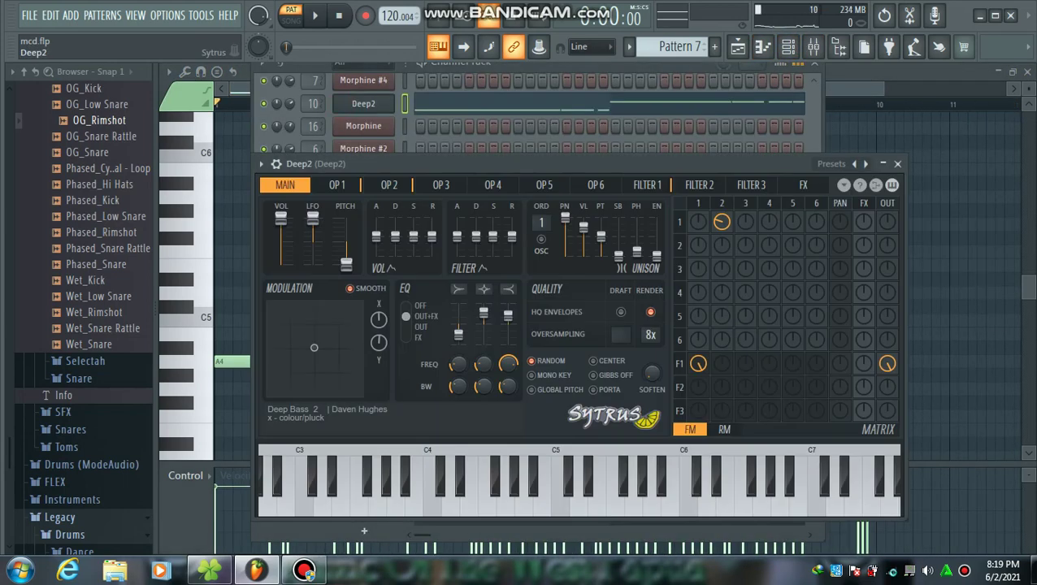
pyautogui.click(897, 164)
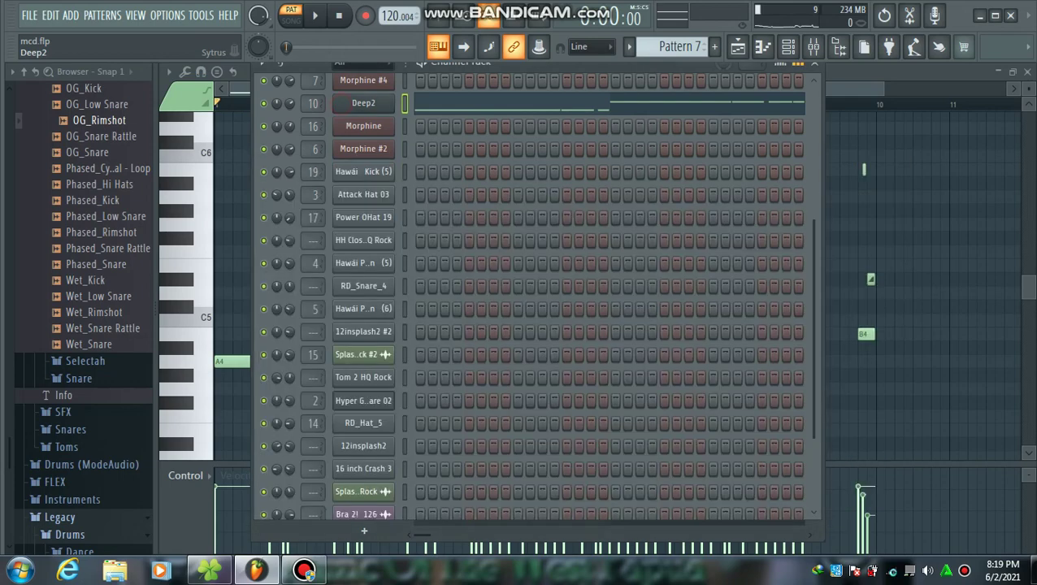
pyautogui.press('space')
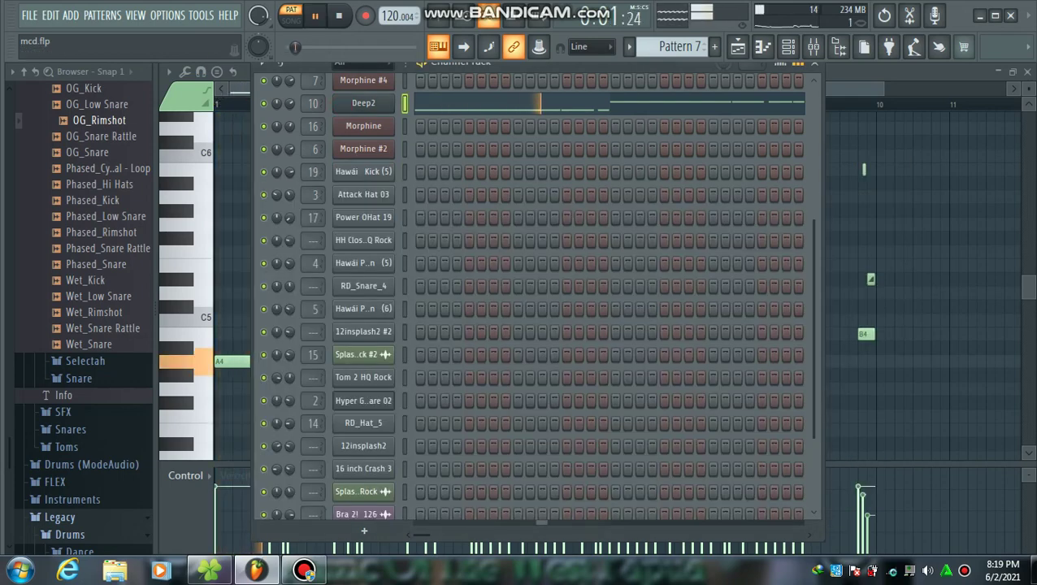
pyautogui.press('F6')
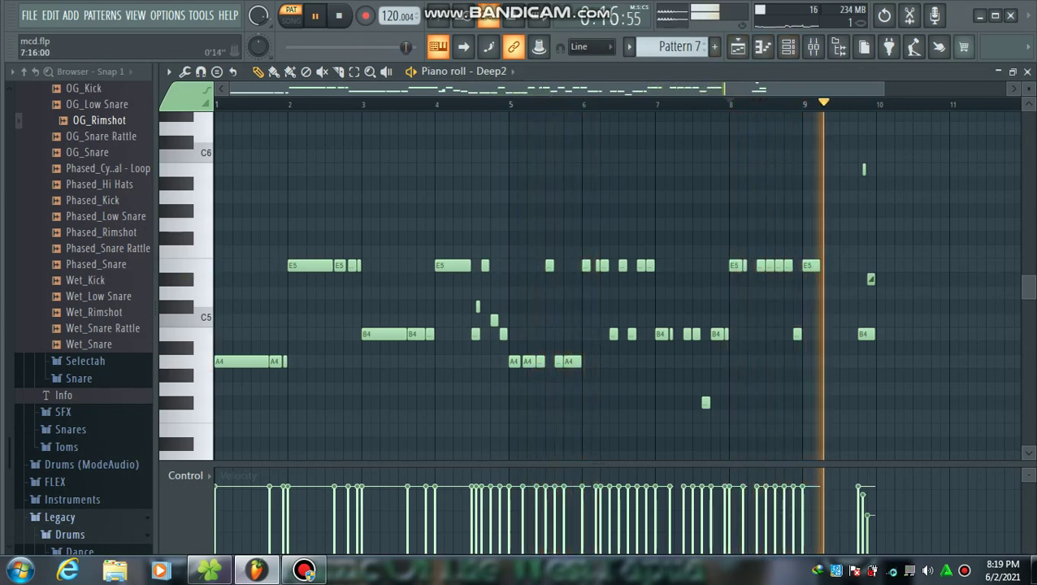
pyautogui.press('space')
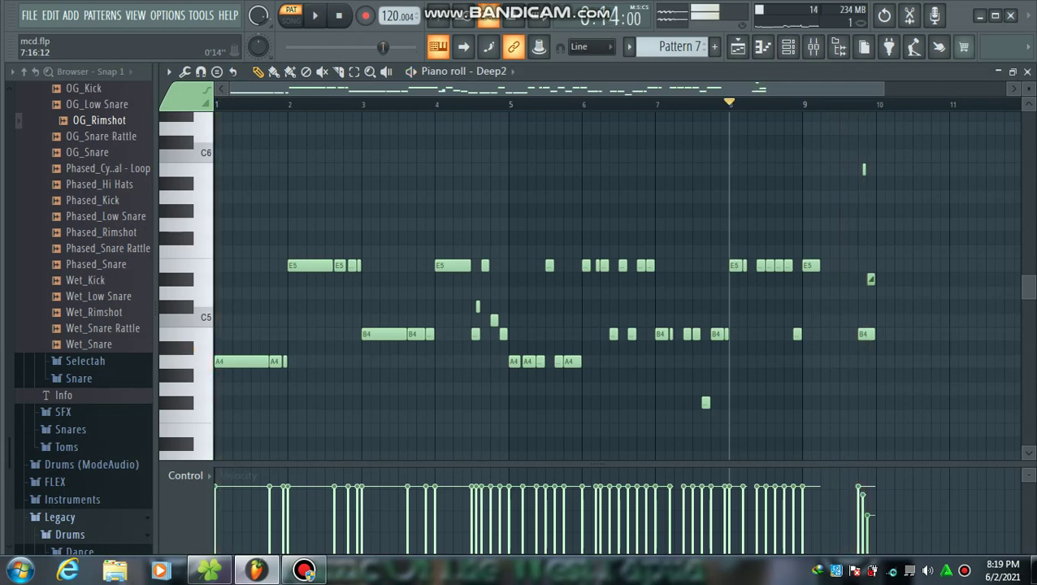
# Open Pattern 8 from the playlist and look over its Morphine #5 notes across the whole pattern.
pyautogui.press('F5')
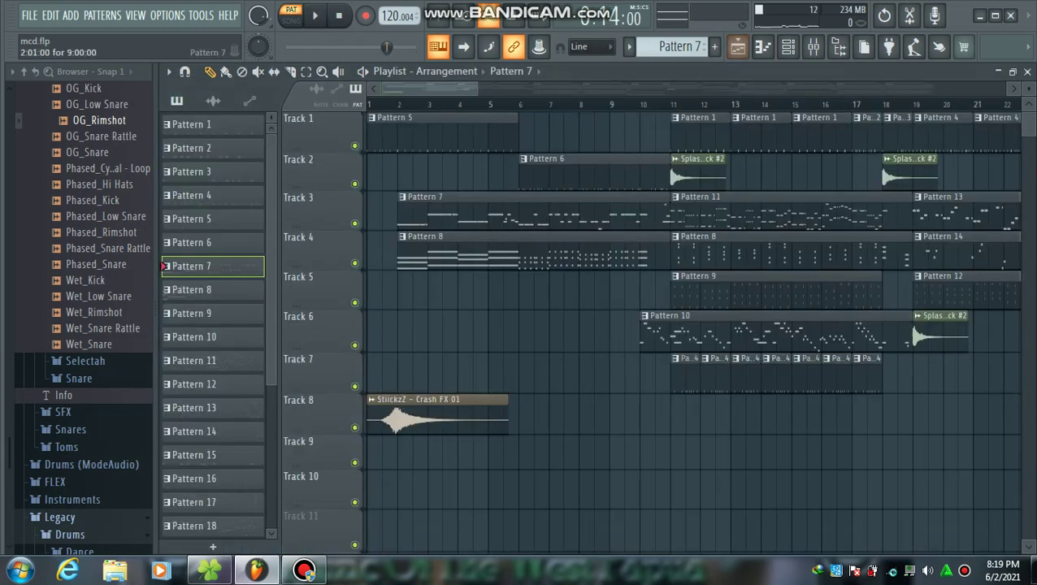
pyautogui.doubleClick(478, 244)
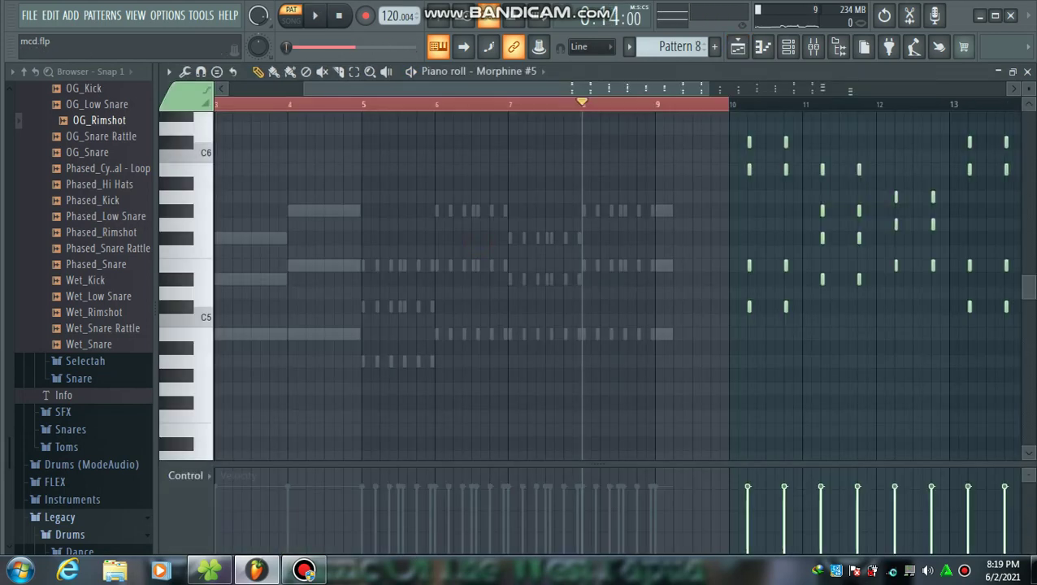
pyautogui.hscroll(-2, 276, 284)
pyautogui.scroll(-4, 277, 284)
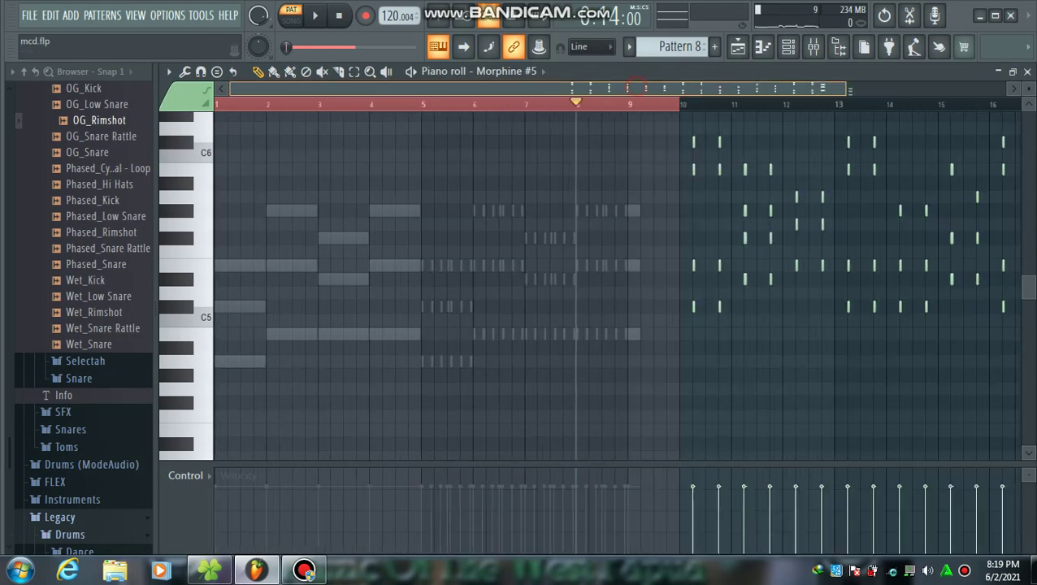
pyautogui.scroll(-5, 276, 285)
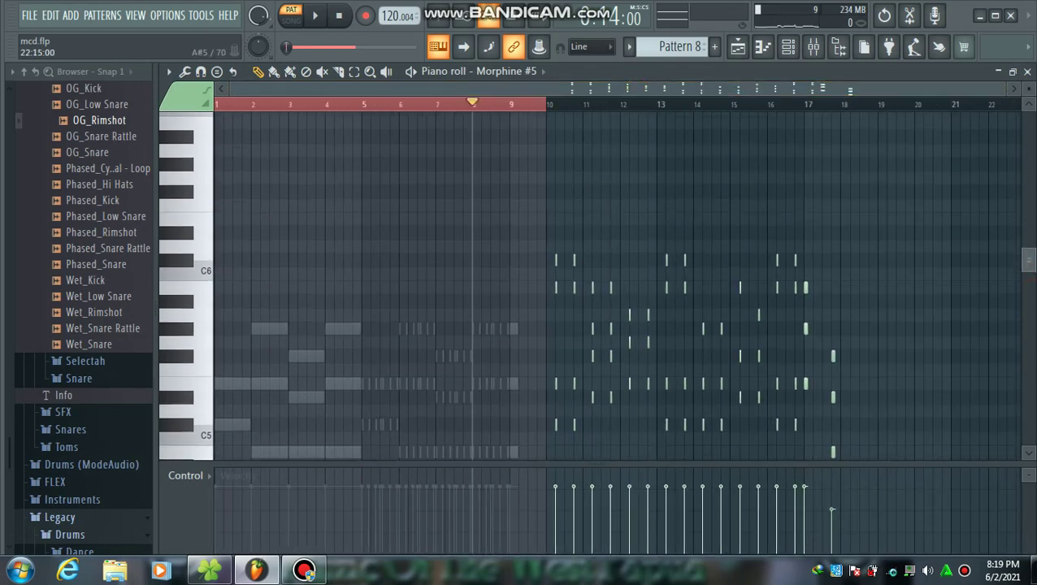
pyautogui.scroll(4, 594, 284)
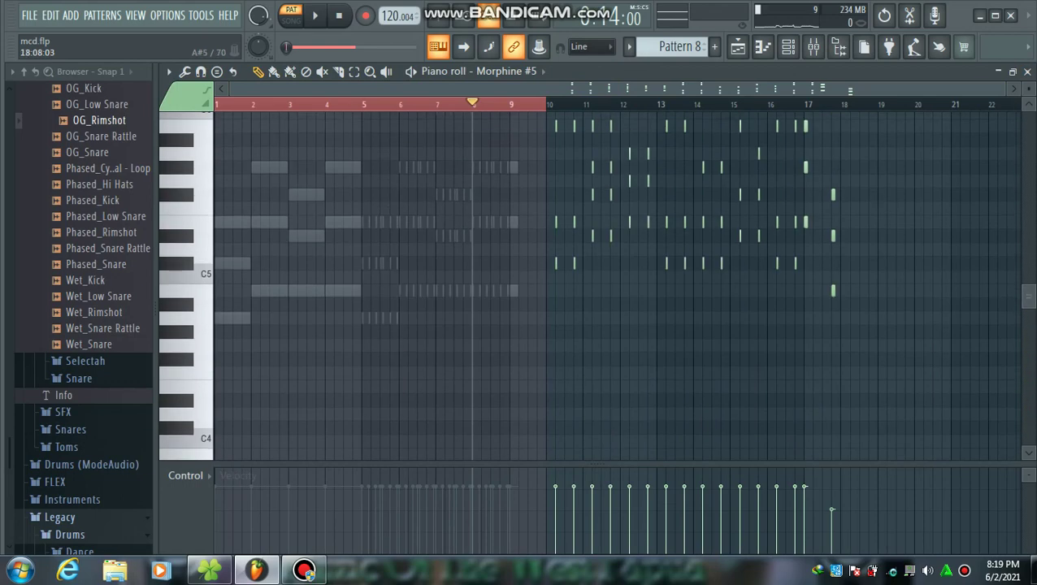
# Play Pattern 8 and display its Morphine #2 chords in the piano roll.
pyautogui.press('space')
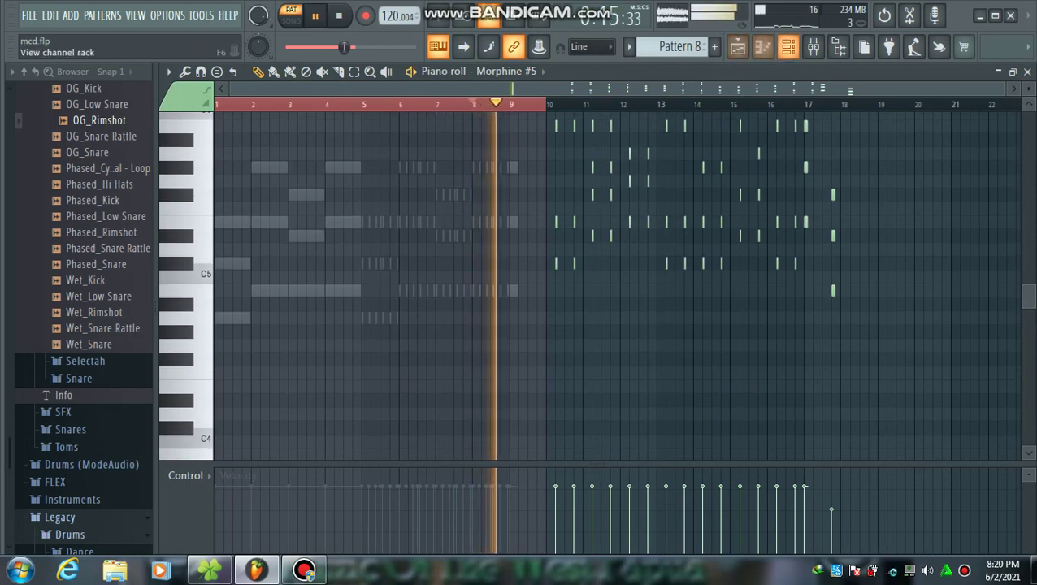
pyautogui.press('F6')
pyautogui.press('F6')
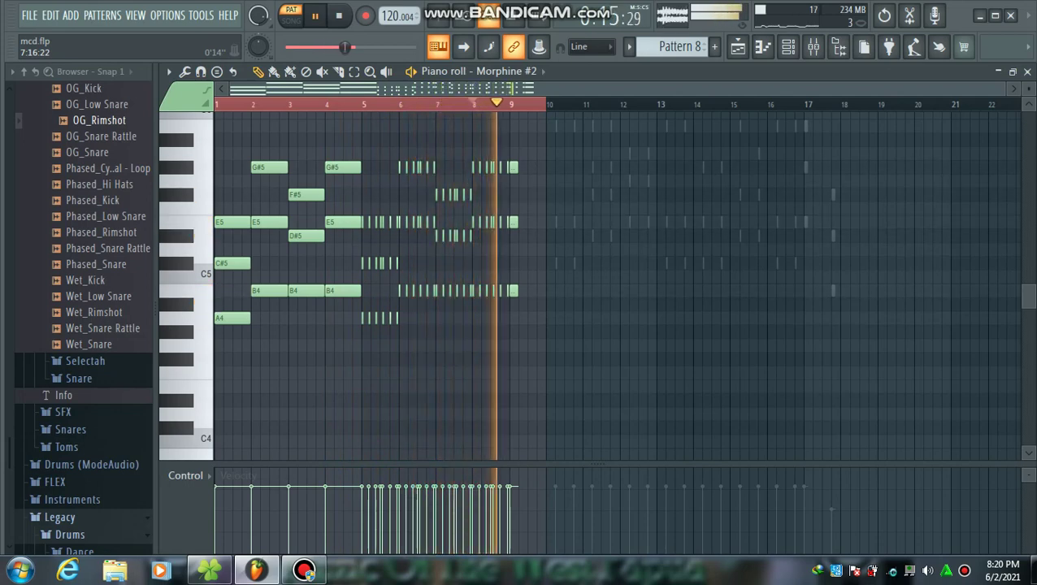
pyautogui.press('space')
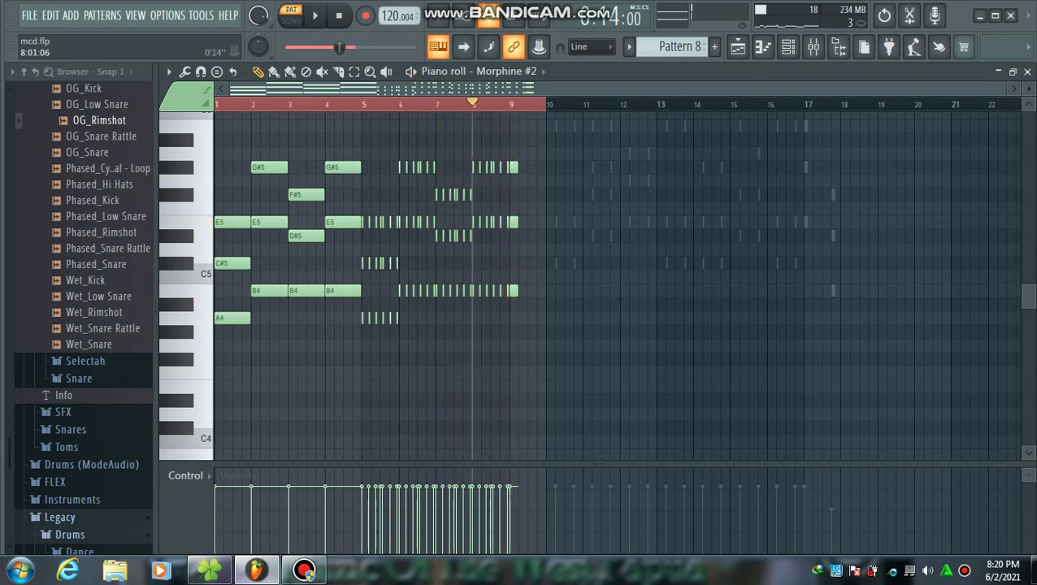
# Open Pattern 11 from the playlist, play it from the start, and examine its reFX Nexus and Deep2 channels.
pyautogui.click(737, 47)
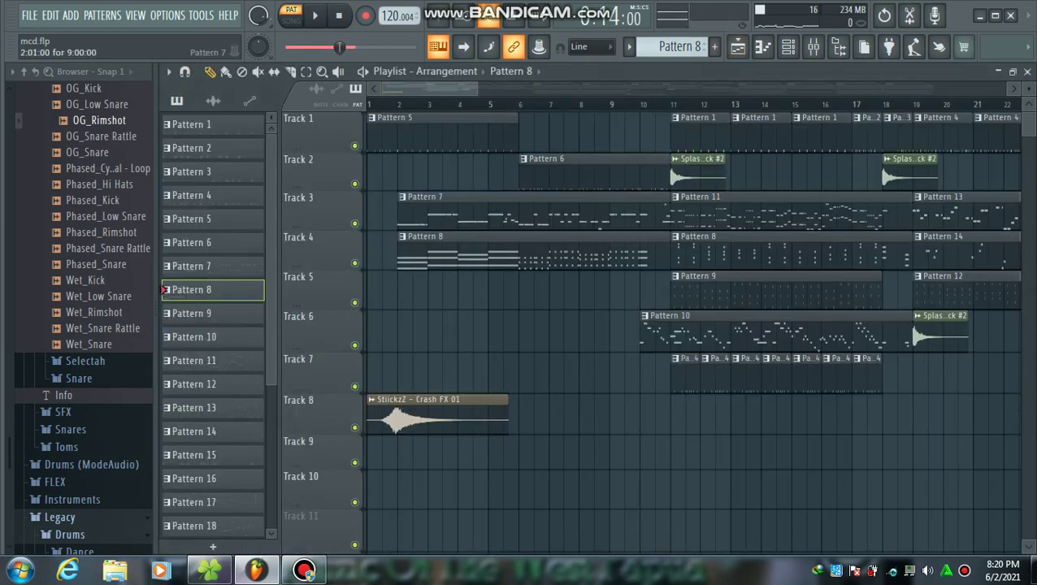
pyautogui.doubleClick(723, 212)
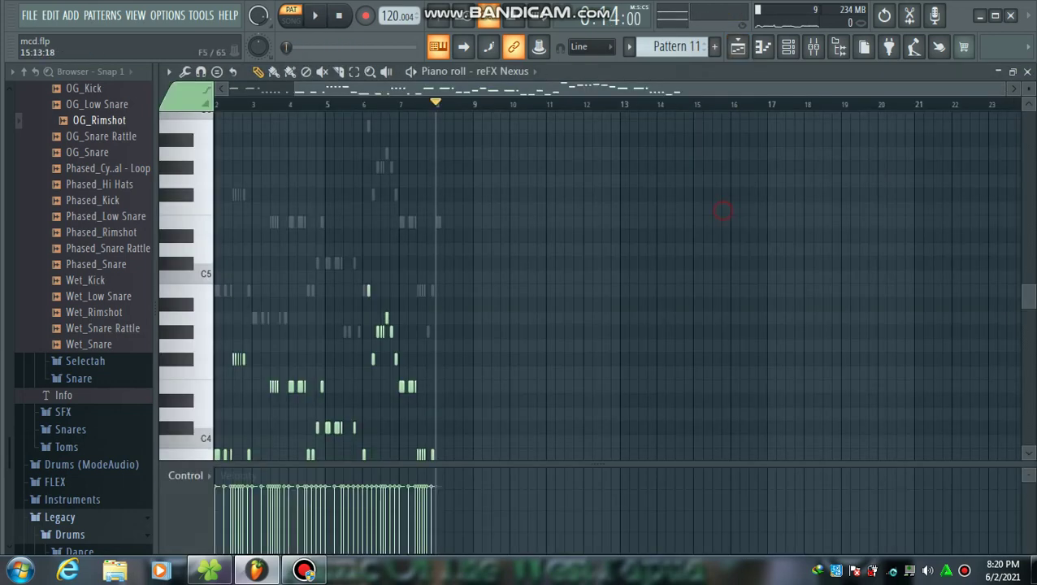
pyautogui.click(339, 16)
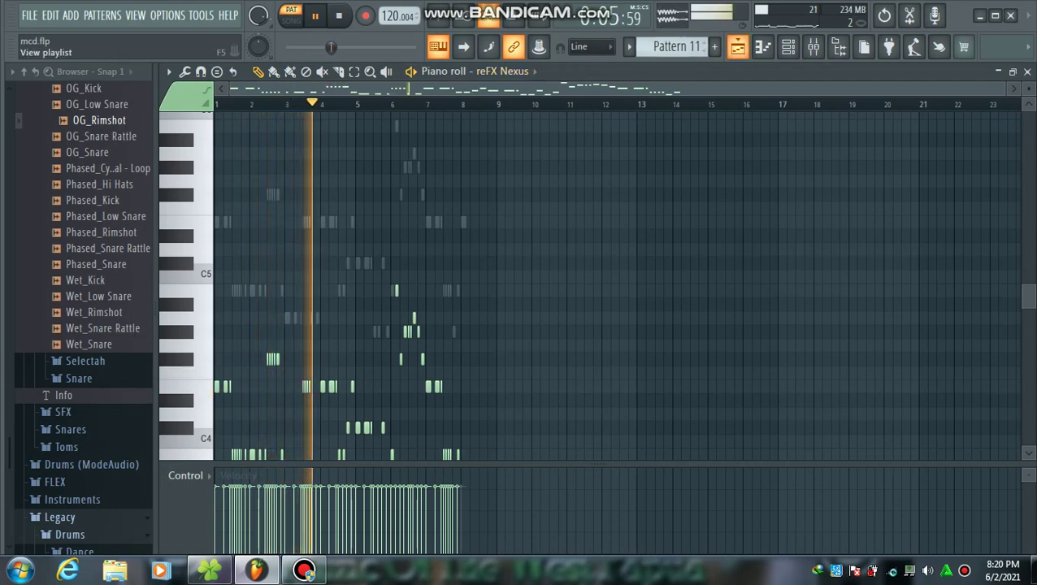
pyautogui.click(787, 46)
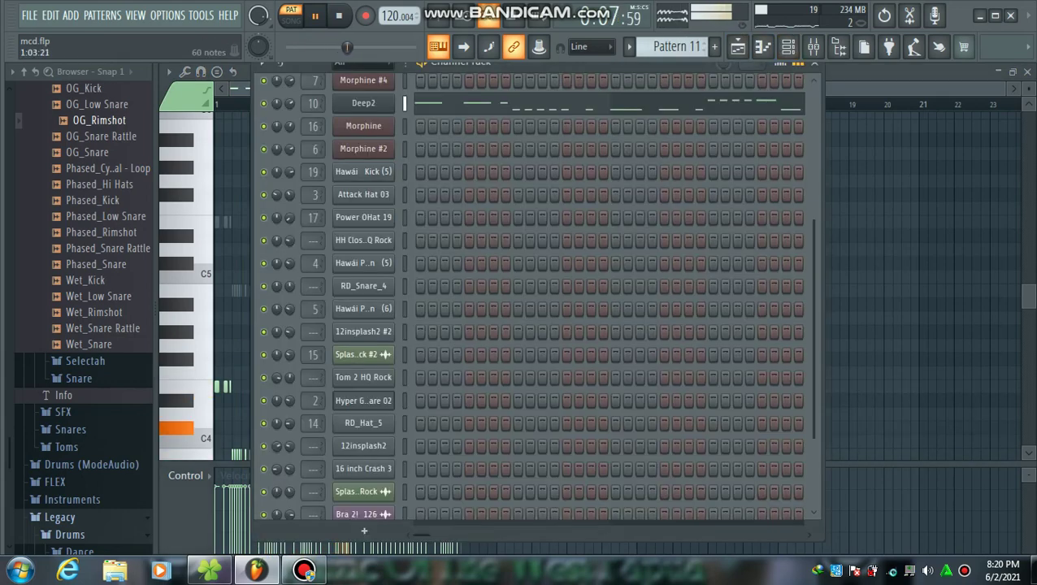
pyautogui.scroll(3, 532, 292)
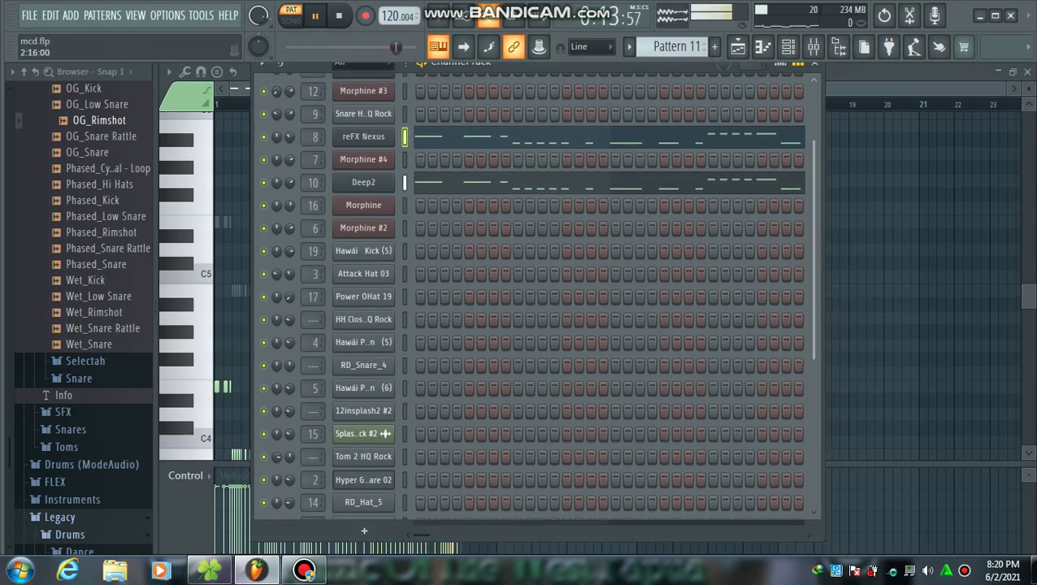
pyautogui.press('space')
# Open Pattern 10 from the playlist, show all its Morphine #4 notes in the piano roll and play it through.
pyautogui.click(437, 46)
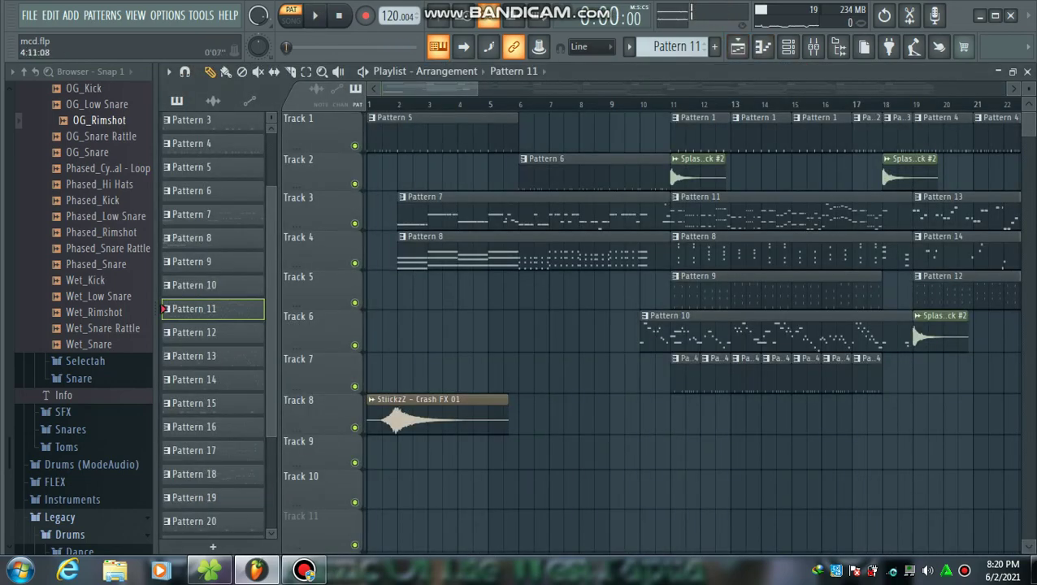
pyautogui.scroll(-5, 474, 89)
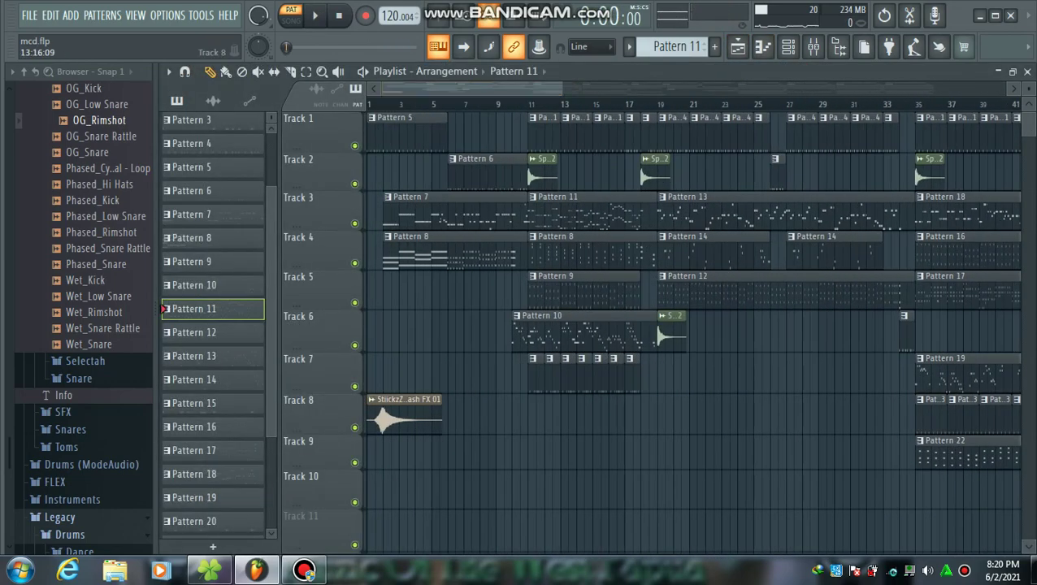
pyautogui.doubleClick(524, 332)
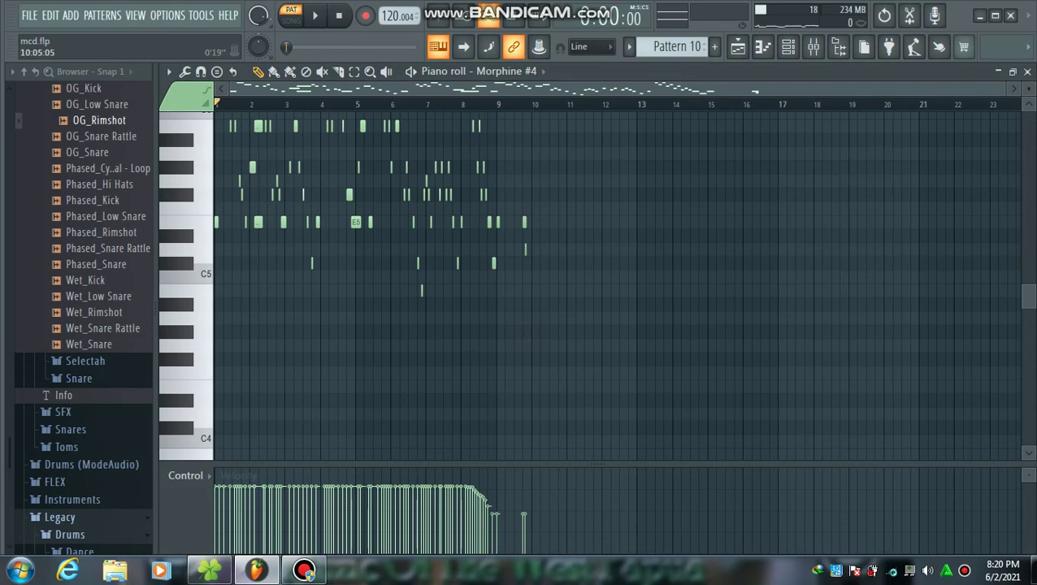
pyautogui.scroll(3, 592, 284)
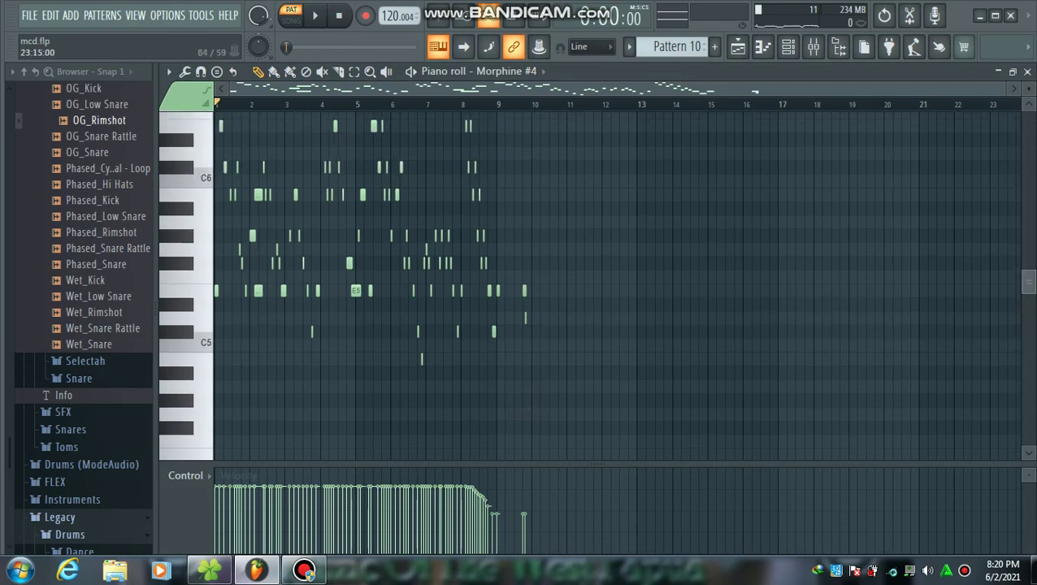
pyautogui.scroll(4, 248, 290)
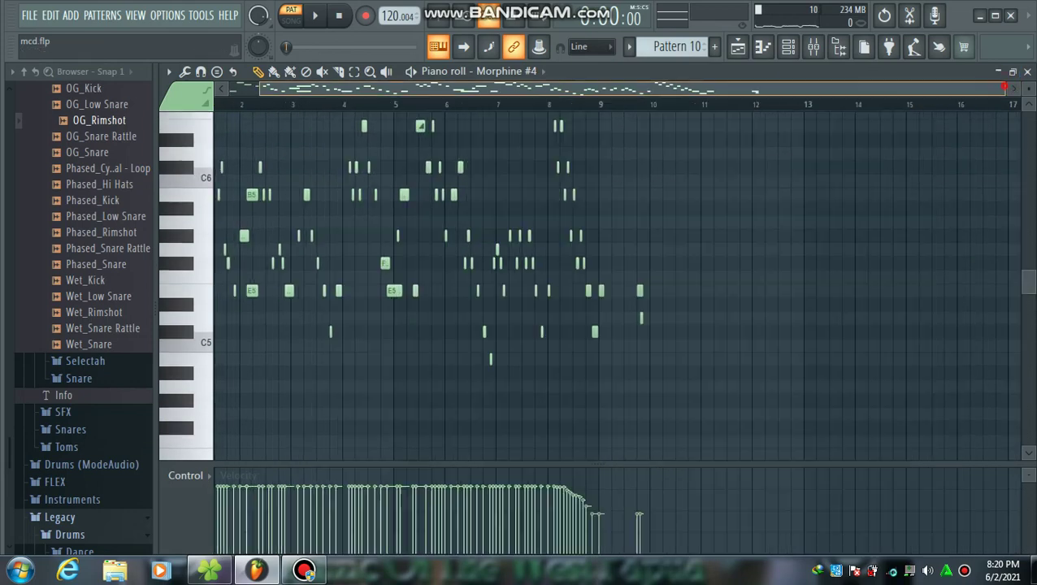
pyautogui.scroll(3, 591, 285)
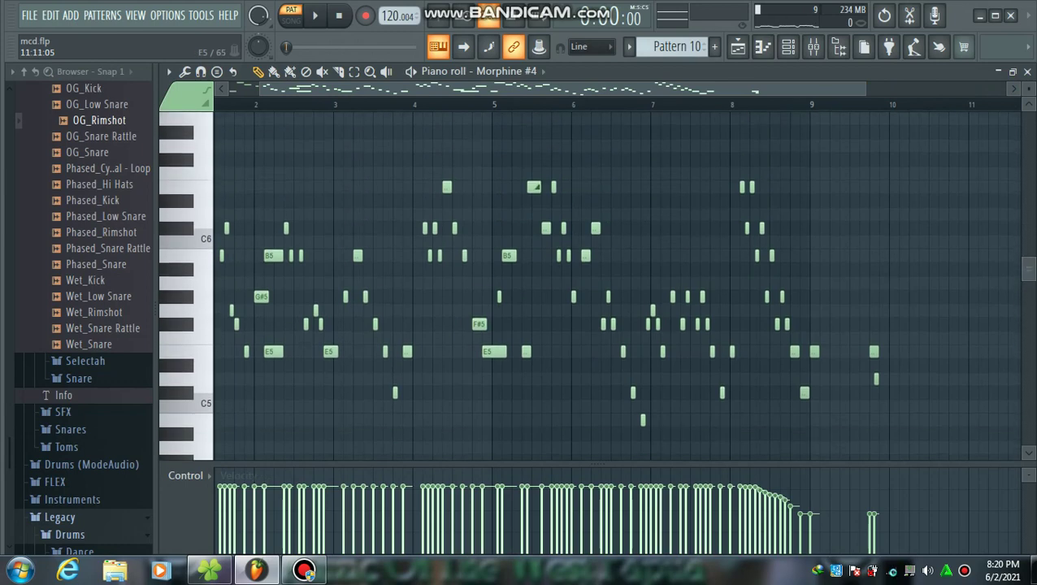
pyautogui.hscroll(-1, 605, 317)
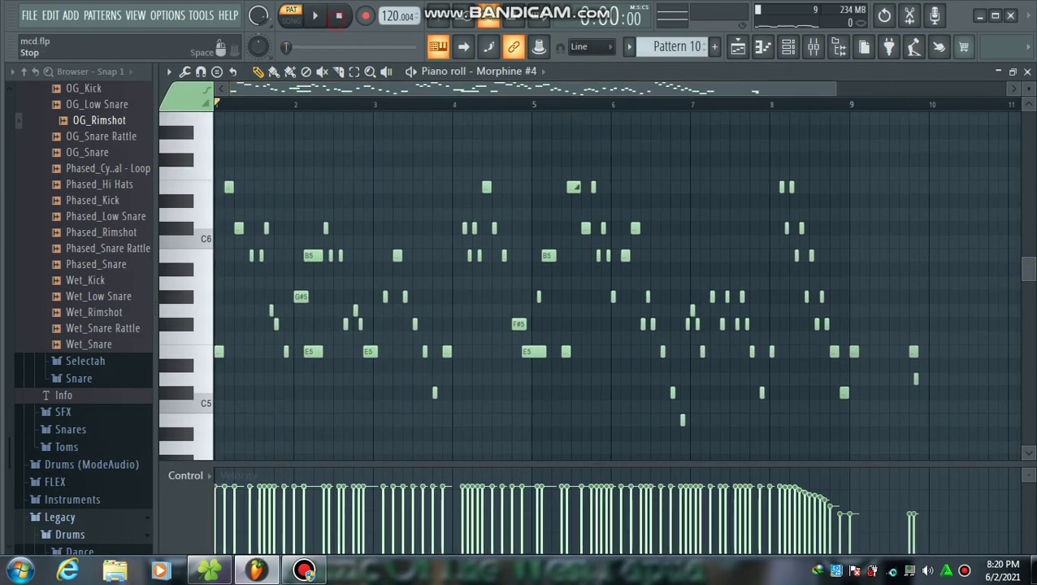
pyautogui.press('space')
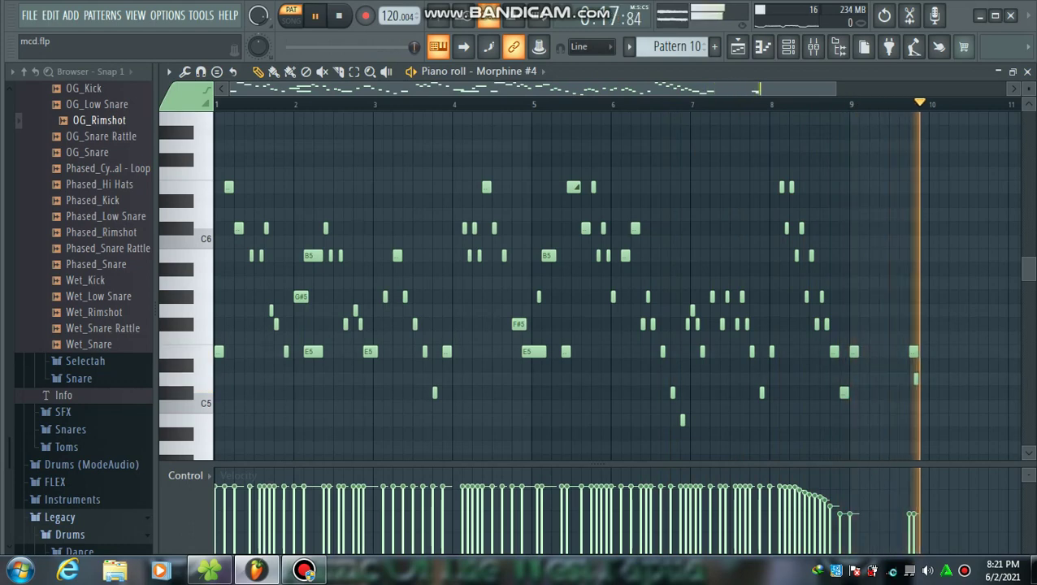
pyautogui.press('space')
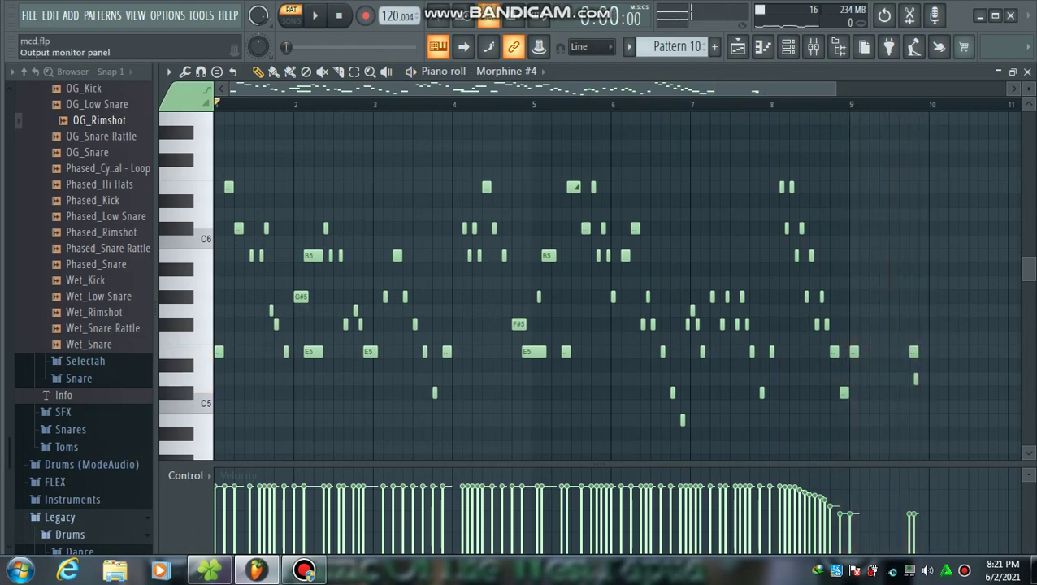
# Open Pattern 12 from the playlist and play its Morphine notes in the piano roll.
pyautogui.click(737, 46)
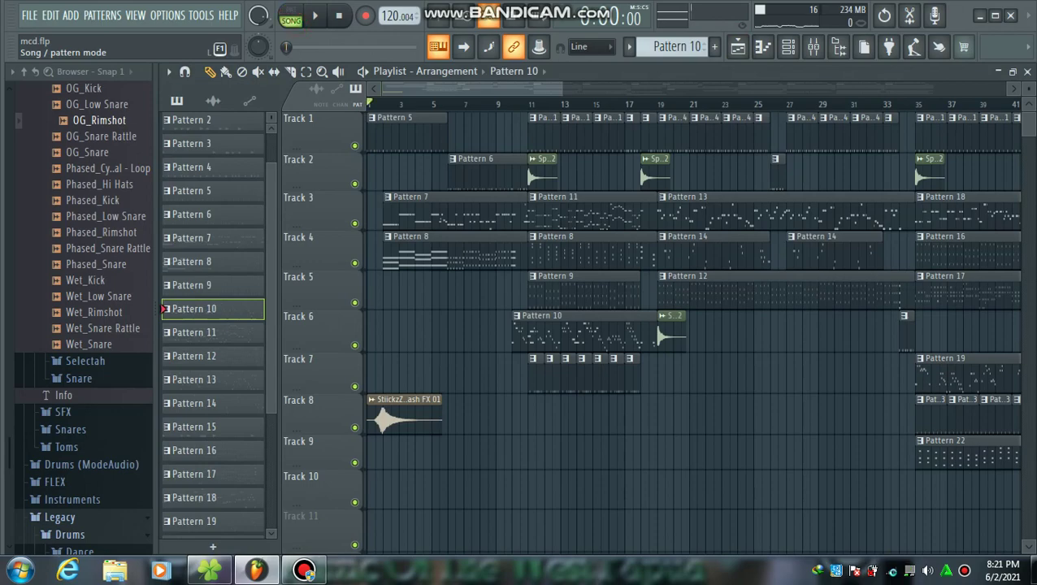
pyautogui.moveTo(561, 87); pyautogui.dragTo(652, 88)
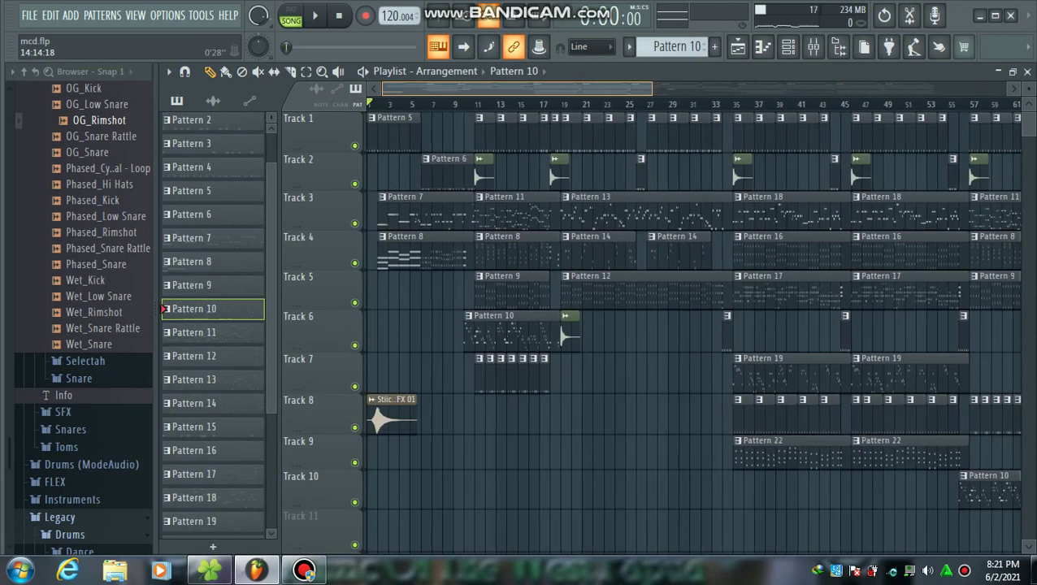
pyautogui.click(194, 356)
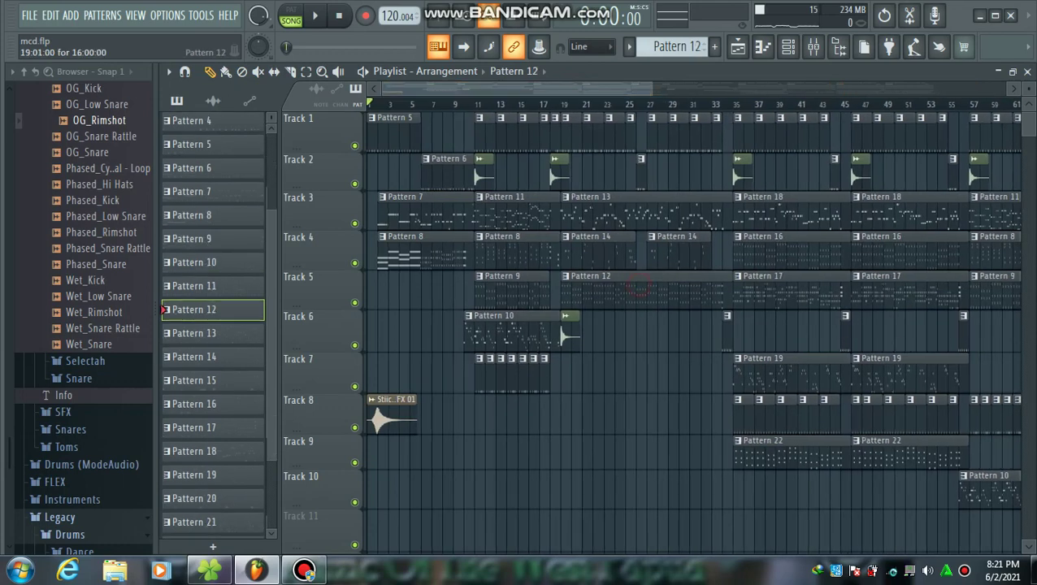
pyautogui.press('F7')
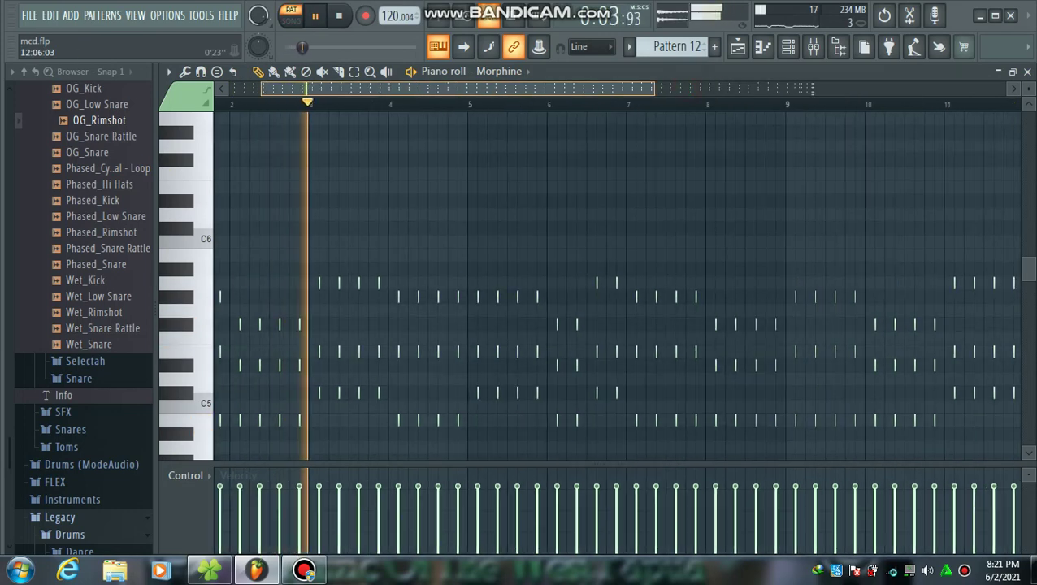
# Open Pattern 9 from the playlist and play its Morphine notes.
pyautogui.click(737, 47)
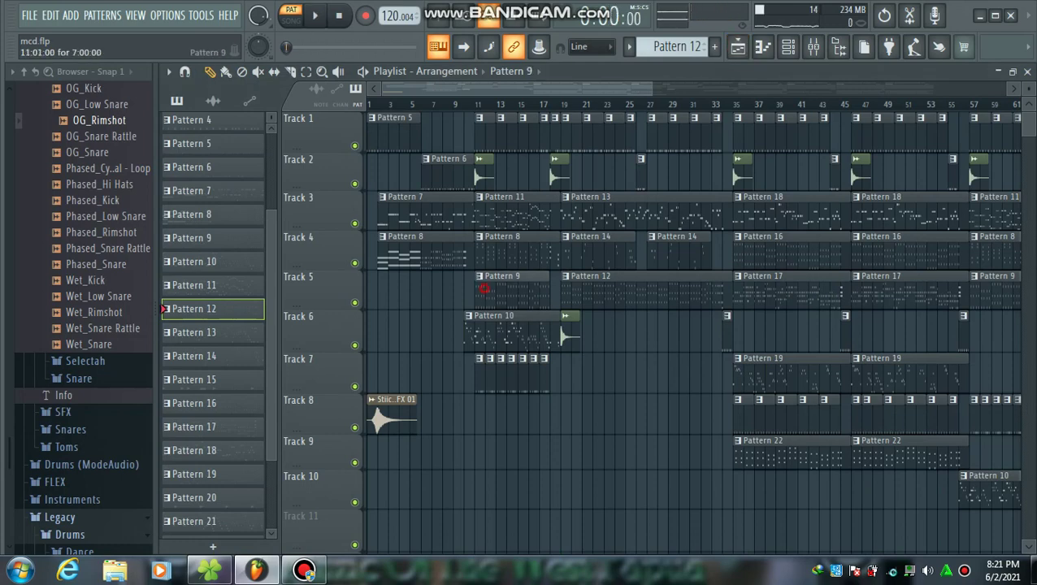
pyautogui.doubleClick(484, 287)
pyautogui.press('space')
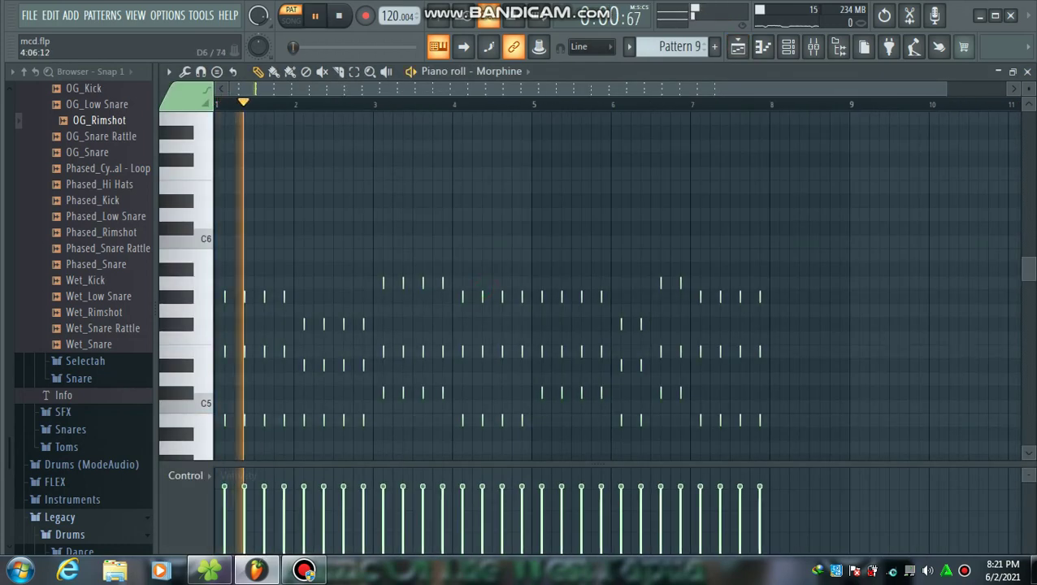
# Open and play Pattern 8 from the playlist, checking its Morphine #5 and Morphine #2 channels.
pyautogui.press('F5')
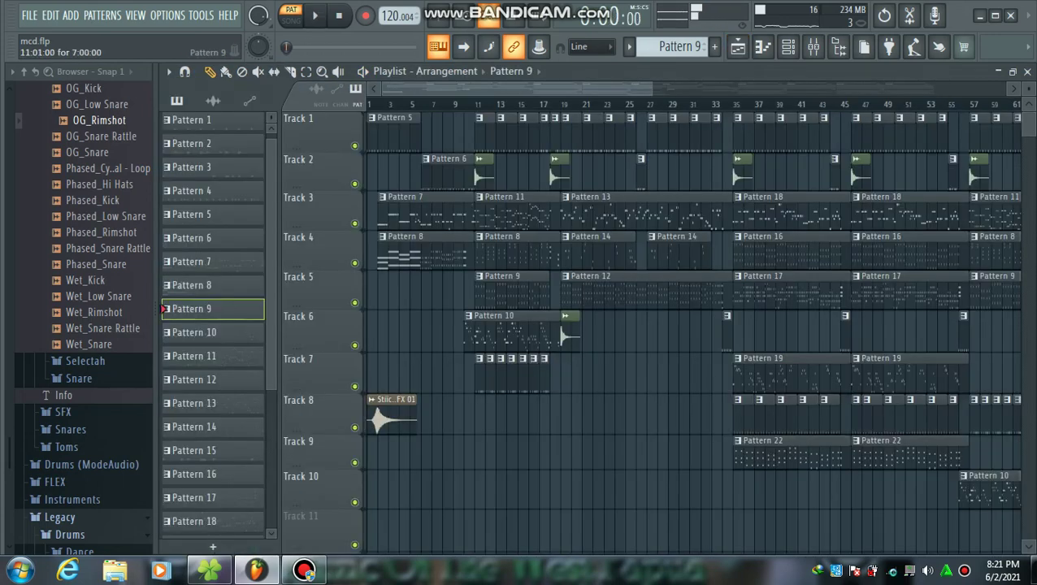
pyautogui.doubleClick(494, 255)
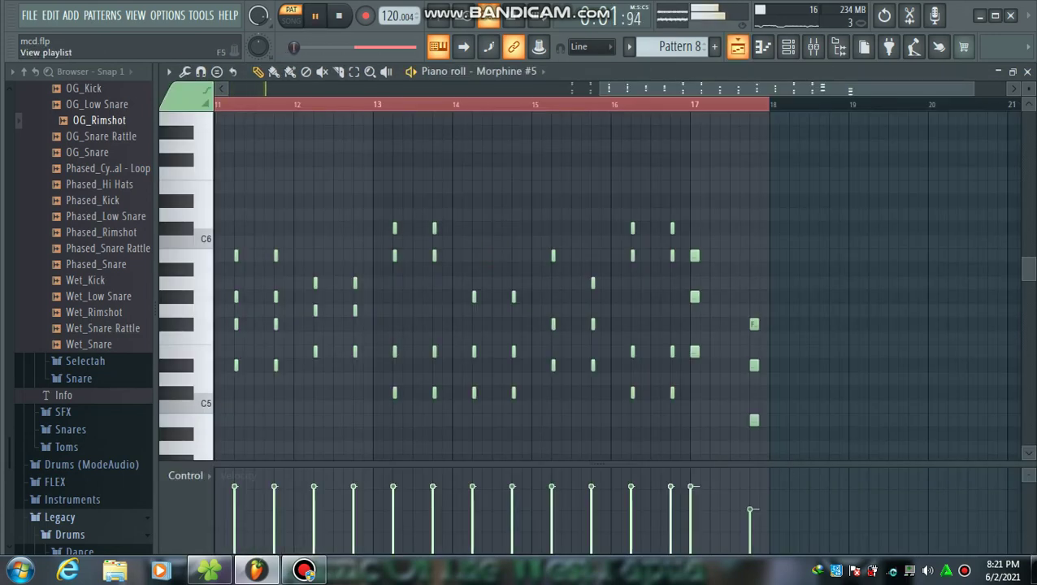
pyautogui.click(762, 46)
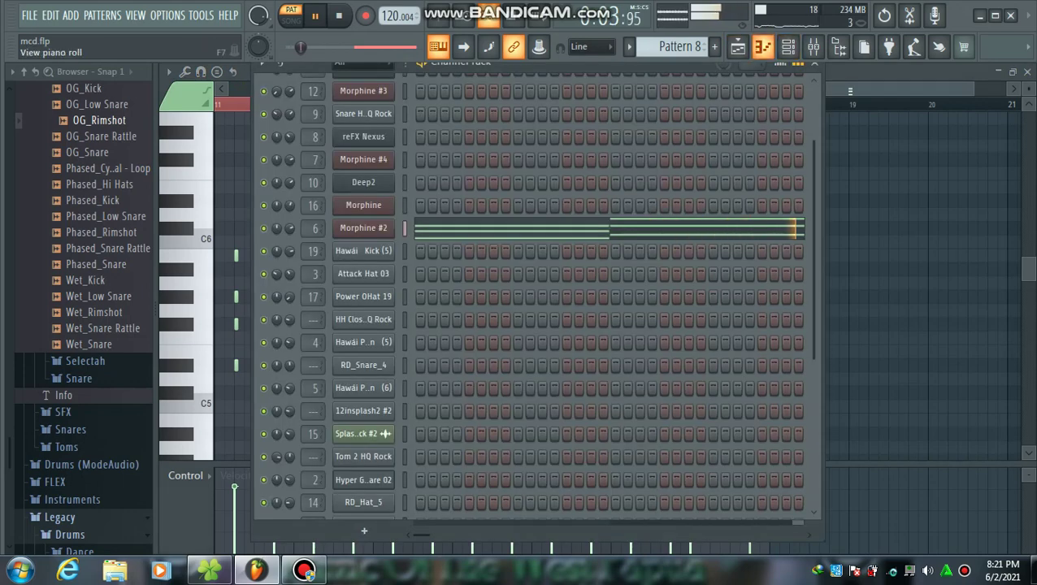
pyautogui.click(737, 46)
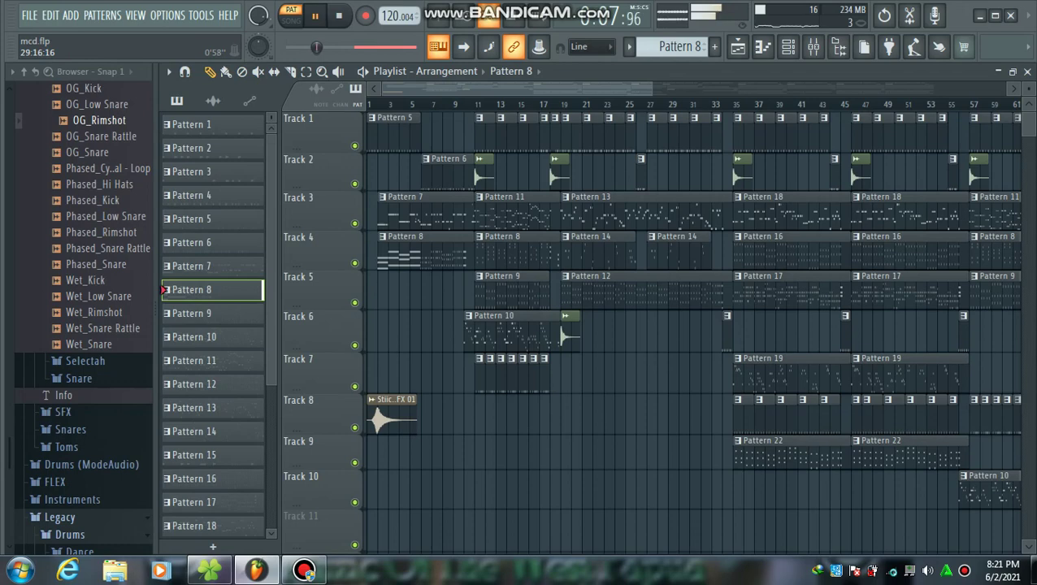
pyautogui.click(737, 47)
pyautogui.press('F6')
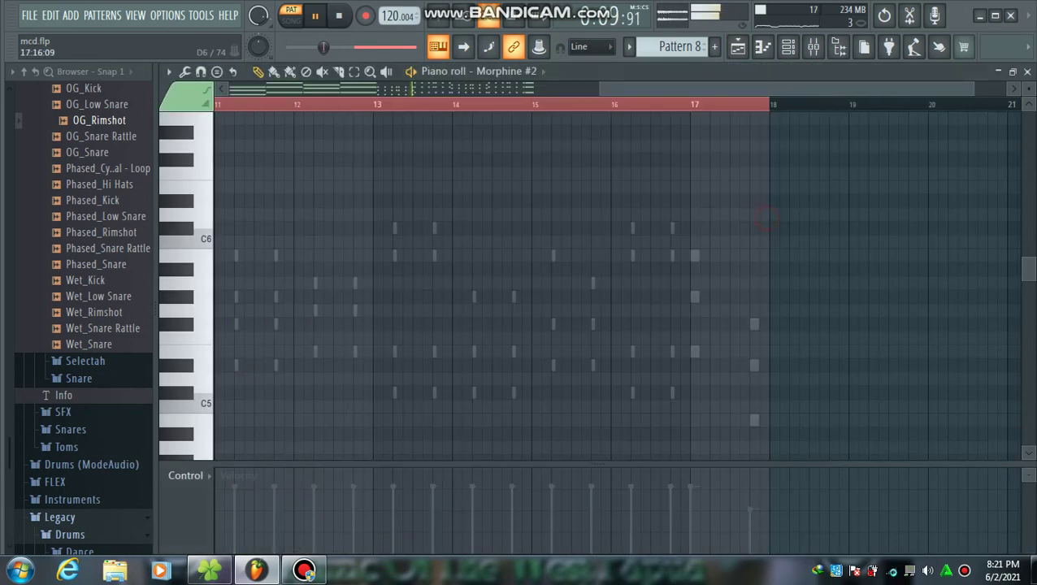
# Return to Pattern 8's Morphine #5 notes and play the selected section starting at bar 10.
pyautogui.click(737, 47)
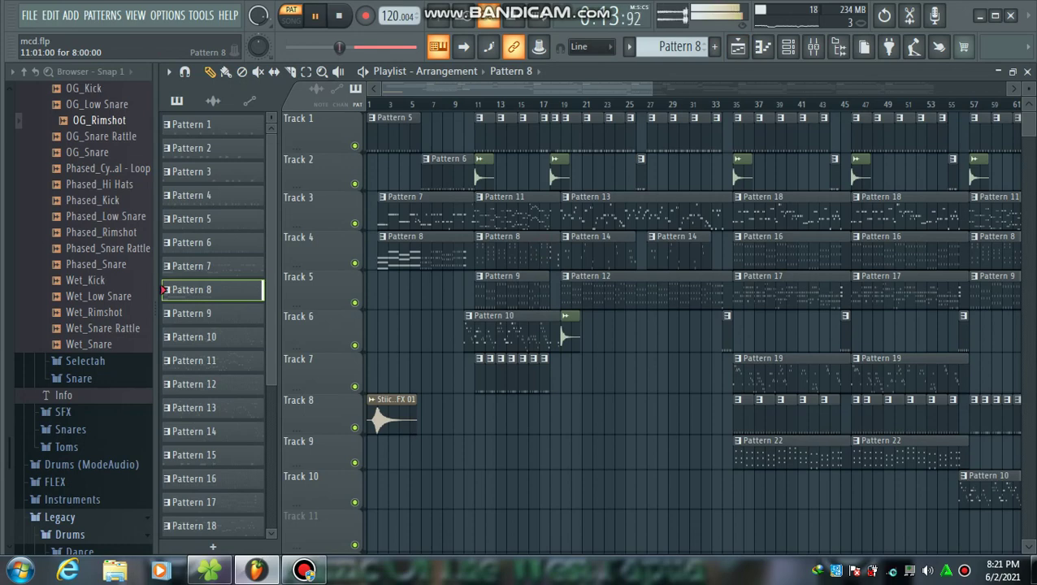
pyautogui.press('F7')
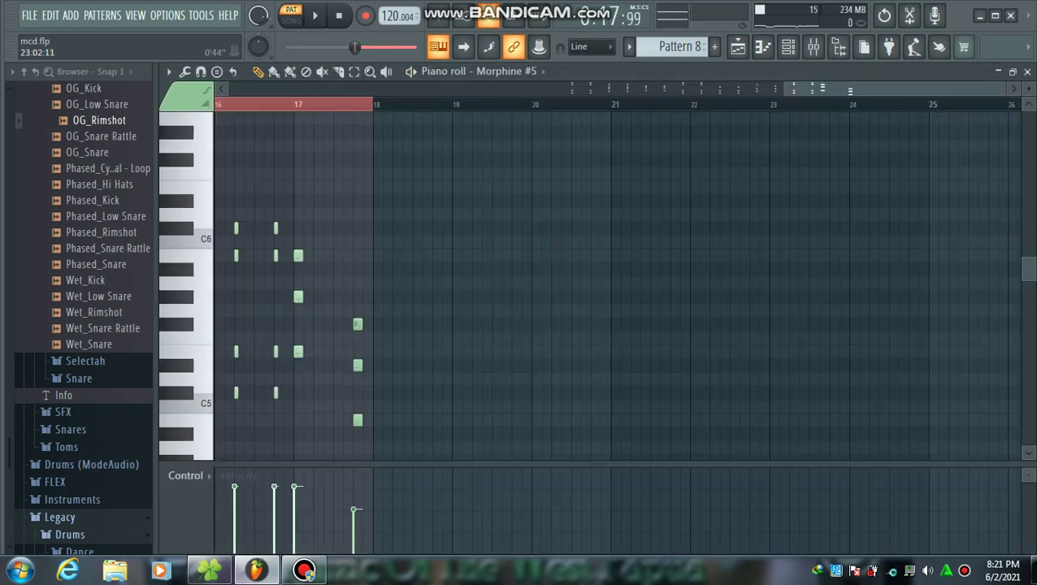
pyautogui.scroll(-5, 617, 276)
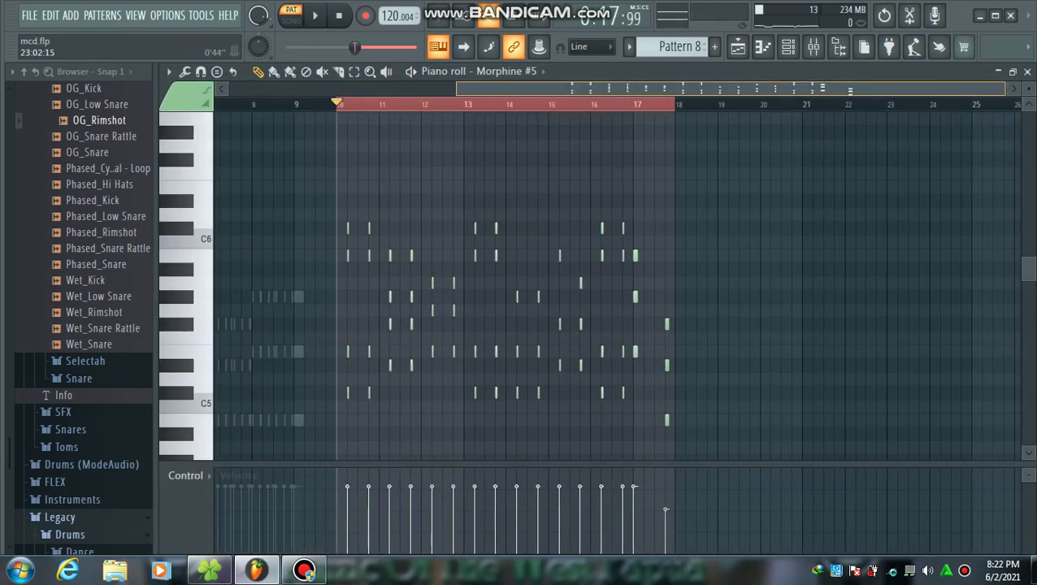
pyautogui.press('space')
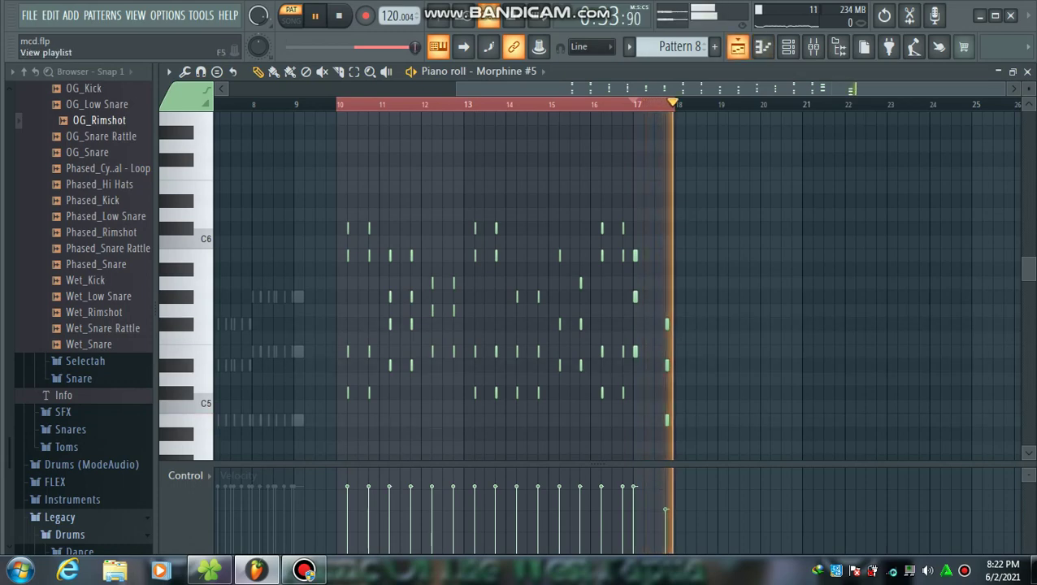
pyautogui.press('space')
# Show the playlist's audio clips and inspect the sampler settings of the Splash HQ Rock #2 clip.
pyautogui.click(737, 47)
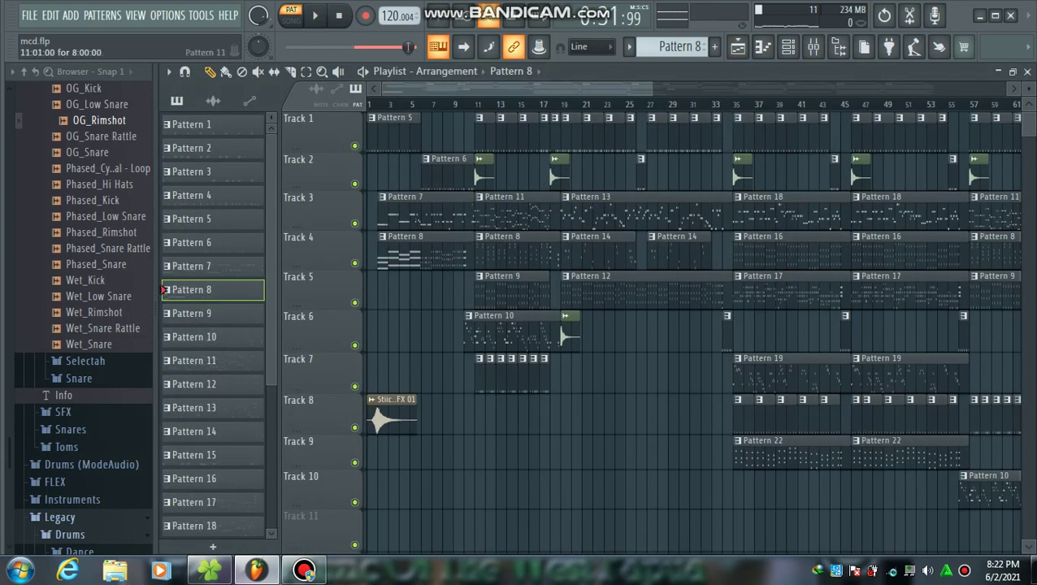
pyautogui.click(213, 100)
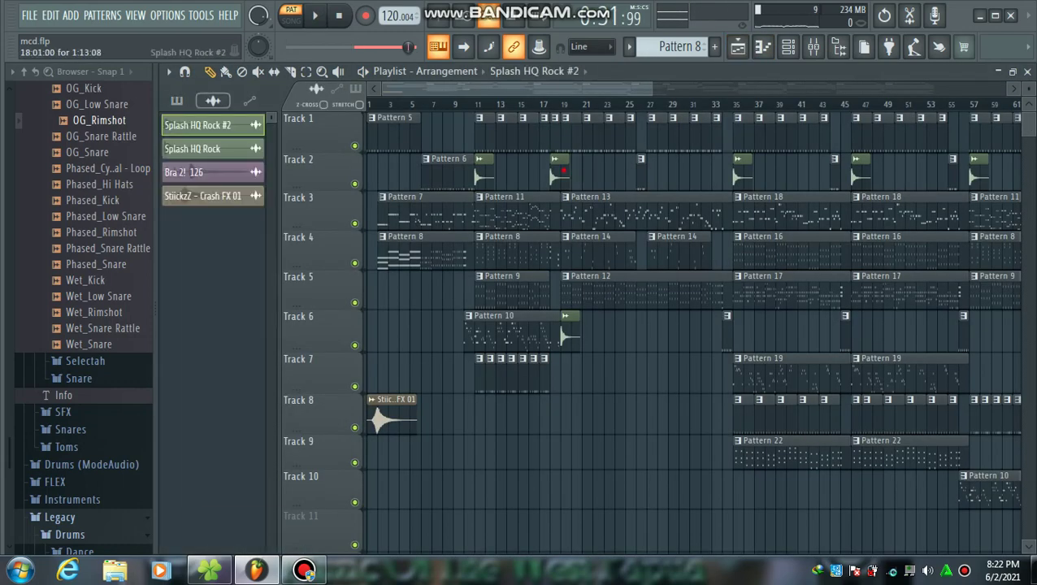
pyautogui.click(198, 125)
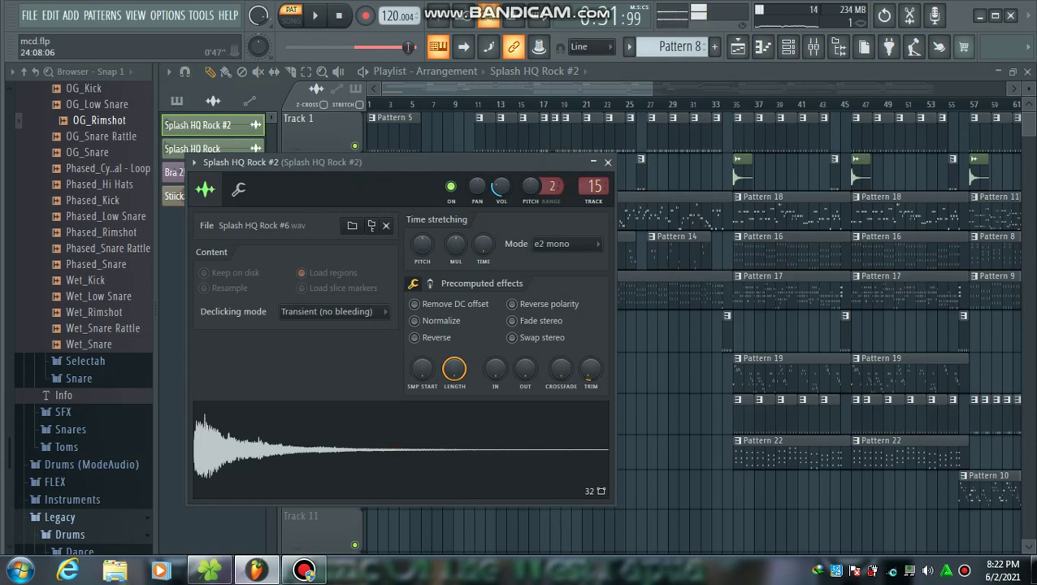
pyautogui.click(620, 87)
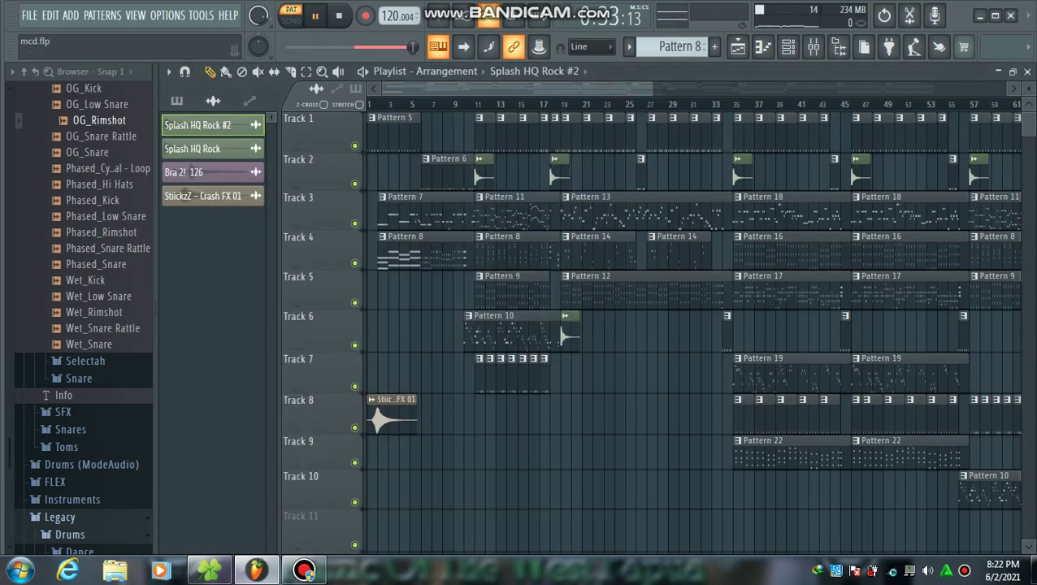
pyautogui.press('space')
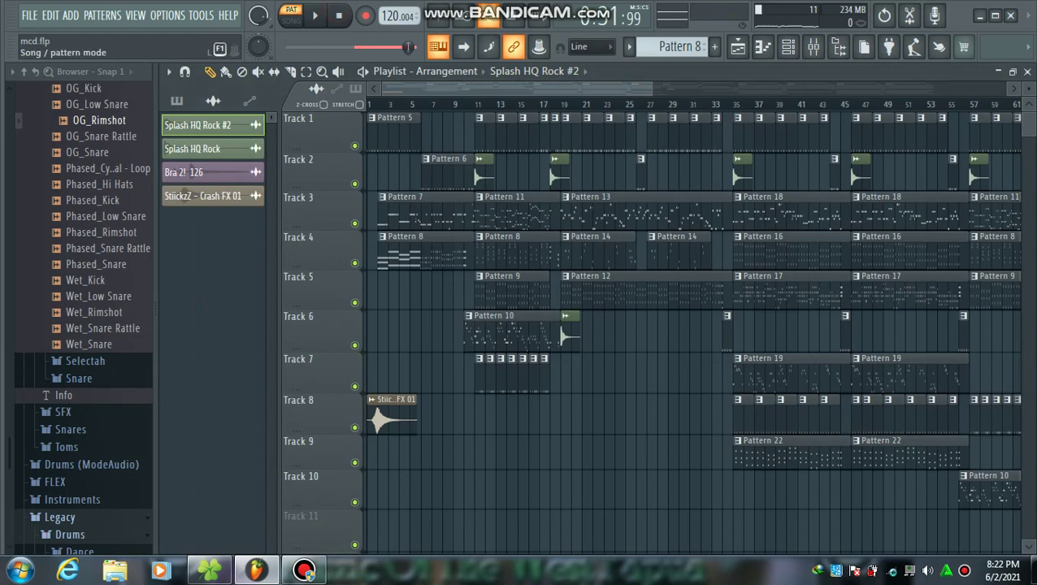
# Switch to song mode and play the arrangement from the start, following it across the playlist.
pyautogui.press('l')
pyautogui.press('space')
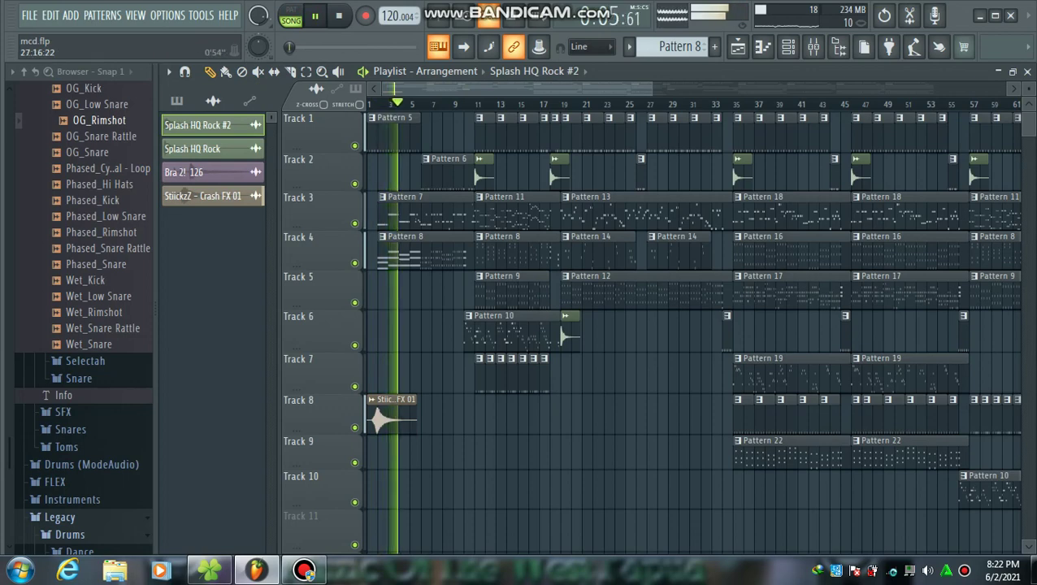
pyautogui.scroll(-5, 516, 90)
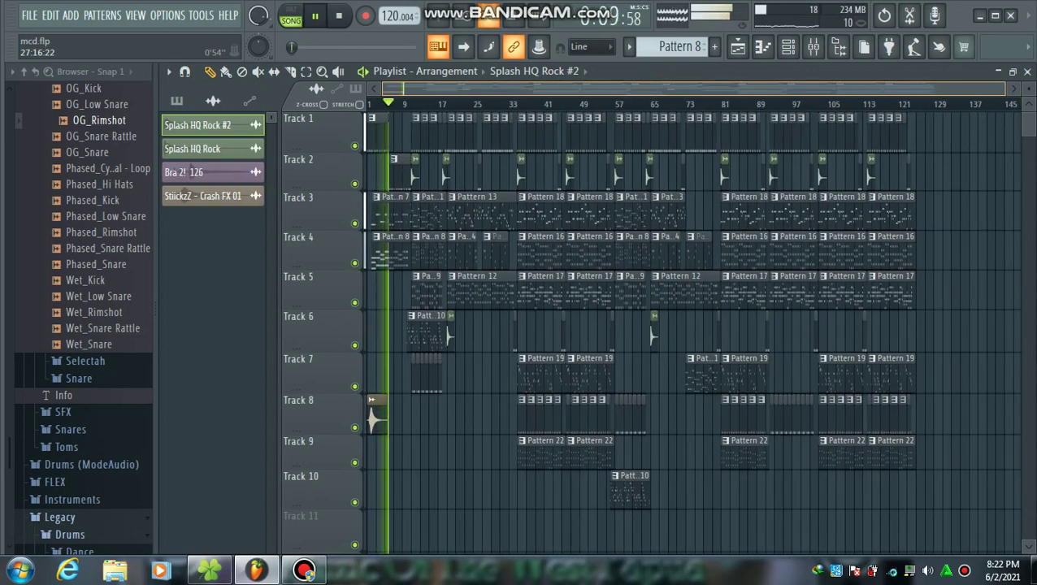
pyautogui.scroll(5, 516, 90)
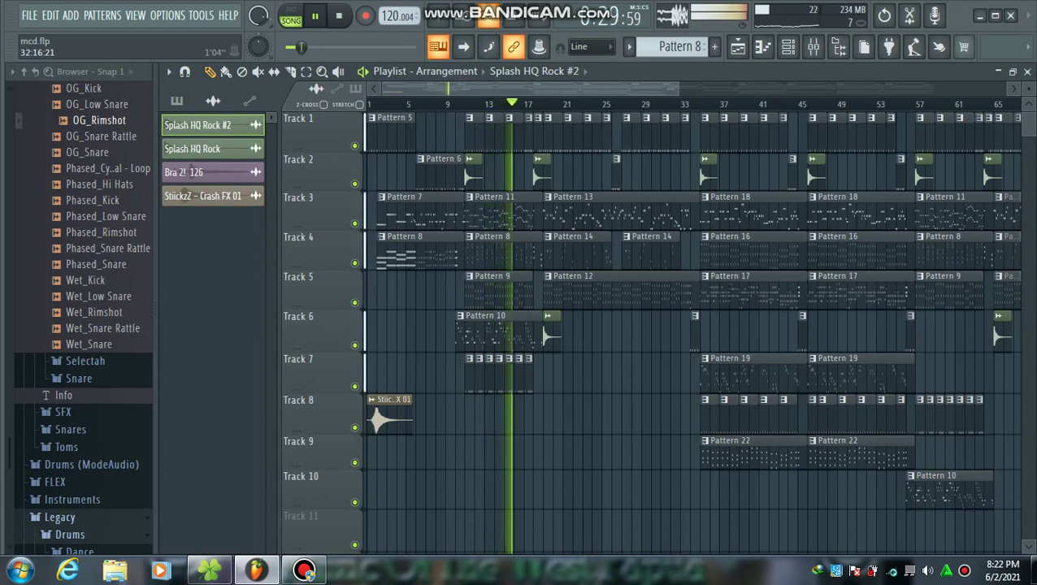
pyautogui.scroll(-2, 690, 325)
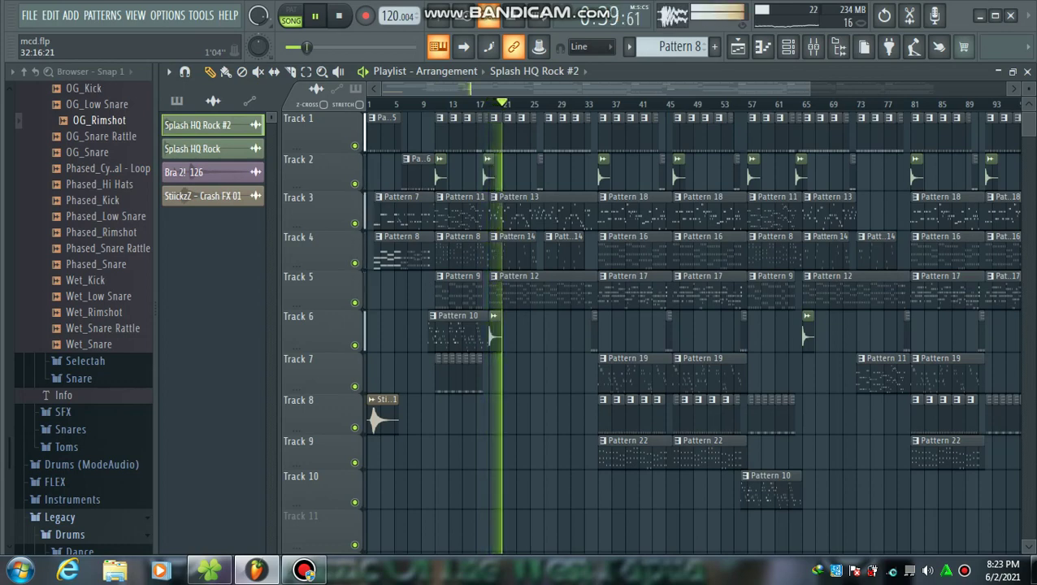
# Open Pattern 17 from Track 5 to view its Morphine #3 notes while the song plays.
pyautogui.scroll(-3, 642, 88)
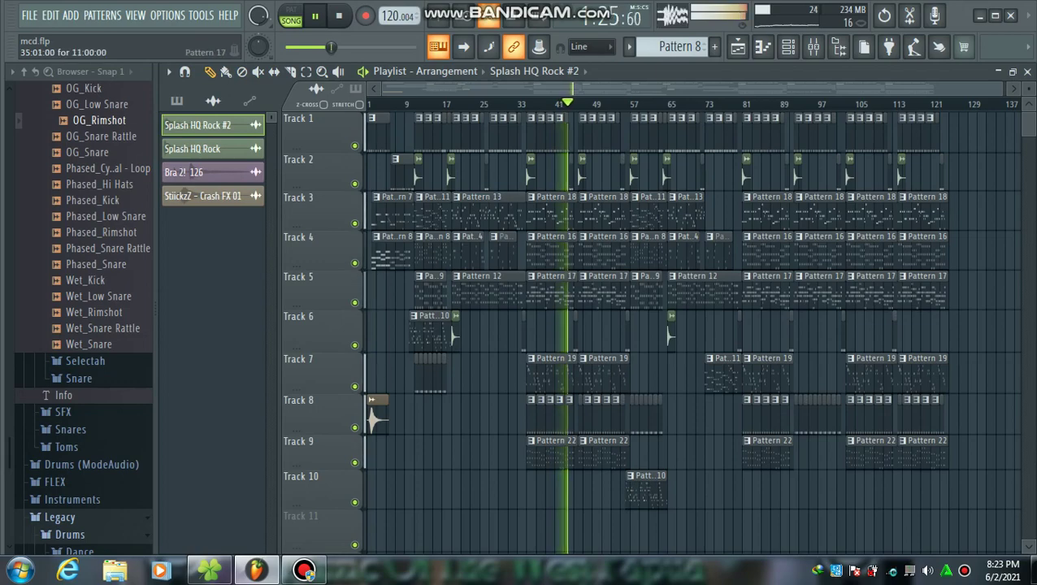
pyautogui.doubleClick(553, 280)
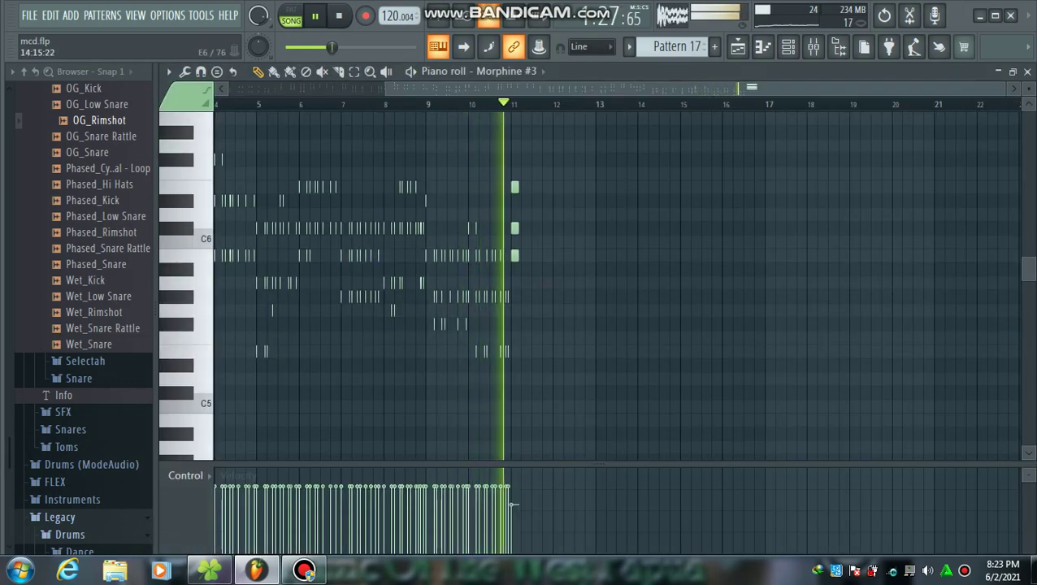
# Switch to pattern mode and play part of Pattern 17's Morphine #3 notes on their own.
pyautogui.scroll(2, 617, 285)
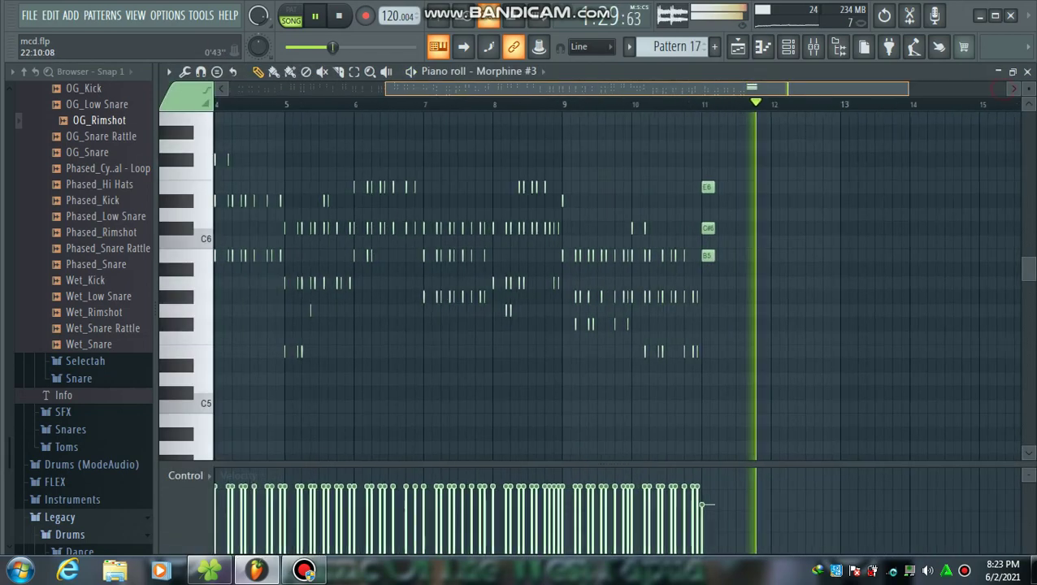
pyautogui.scroll(2, 686, 85)
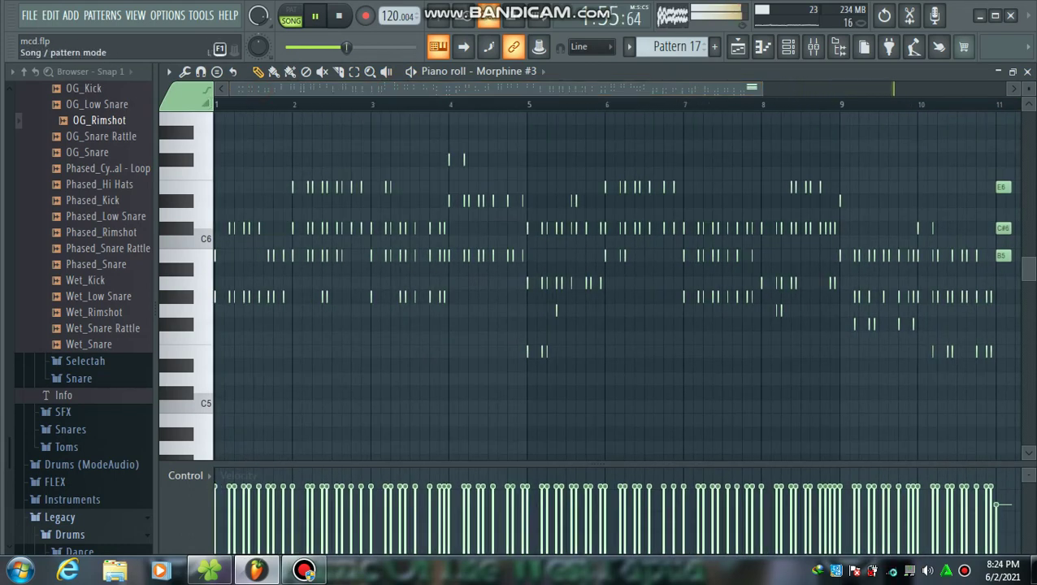
pyautogui.click(290, 10)
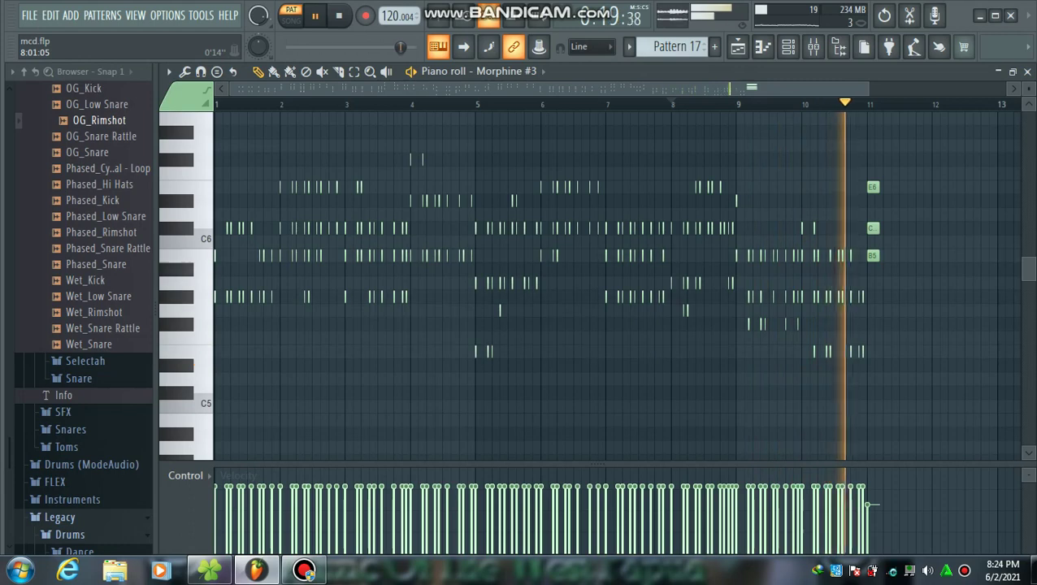
pyautogui.press('space')
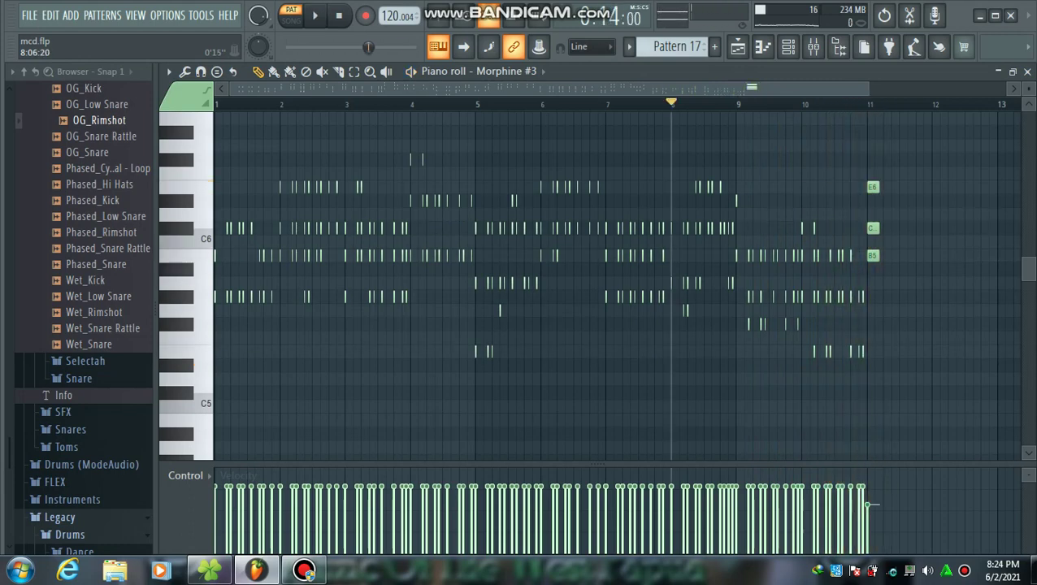
# Return to the playlist and play the arrangement in song mode from about bar 54.
pyautogui.click(737, 46)
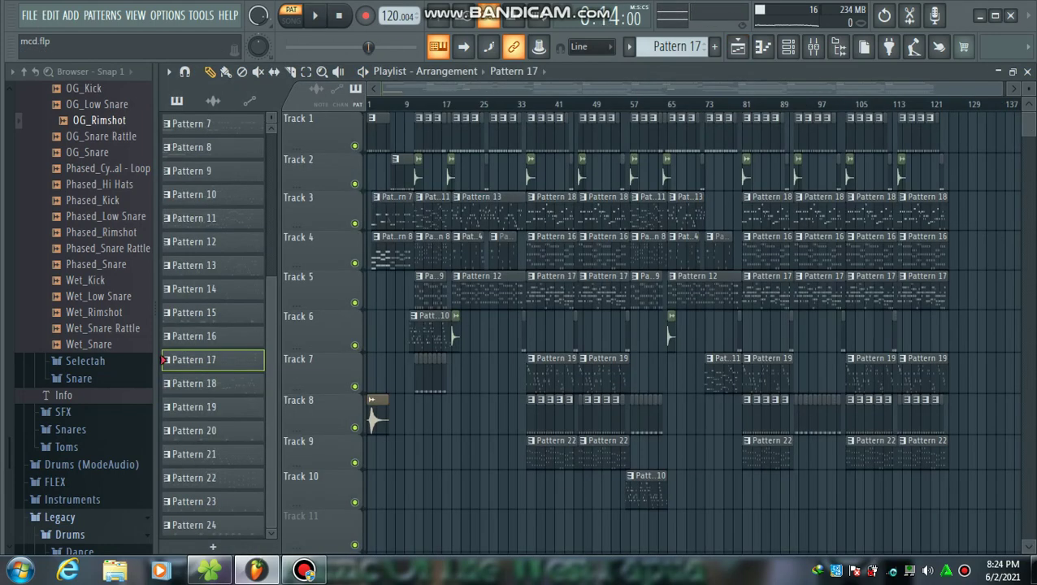
pyautogui.click(615, 96)
pyautogui.press('space')
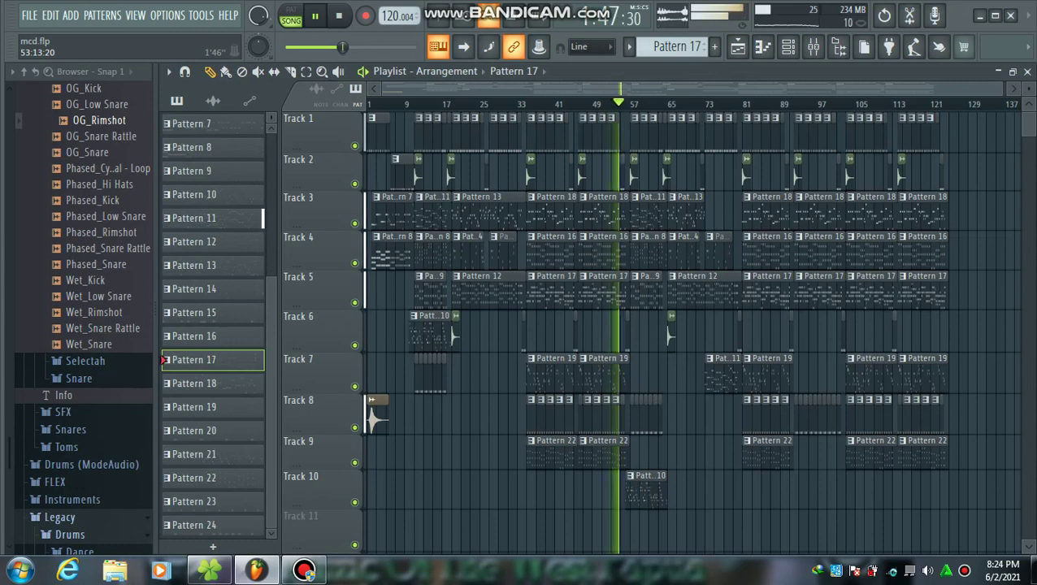
# Open Pattern 10 from Track 10 to view its Morphine #4 notes, and show the synth's settings with its presets library.
pyautogui.doubleClick(637, 493)
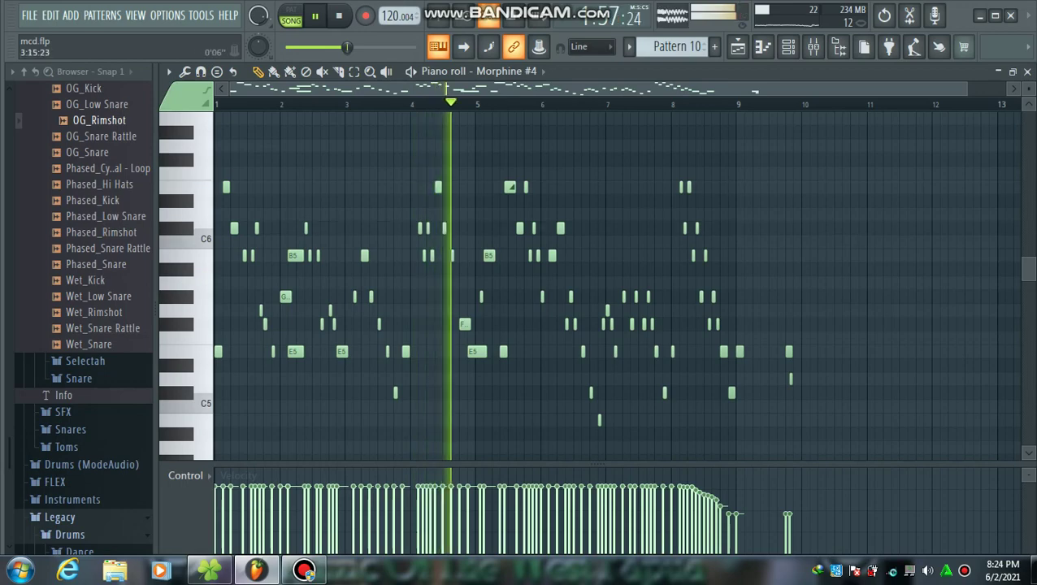
pyautogui.press('F6')
pyautogui.click(366, 161)
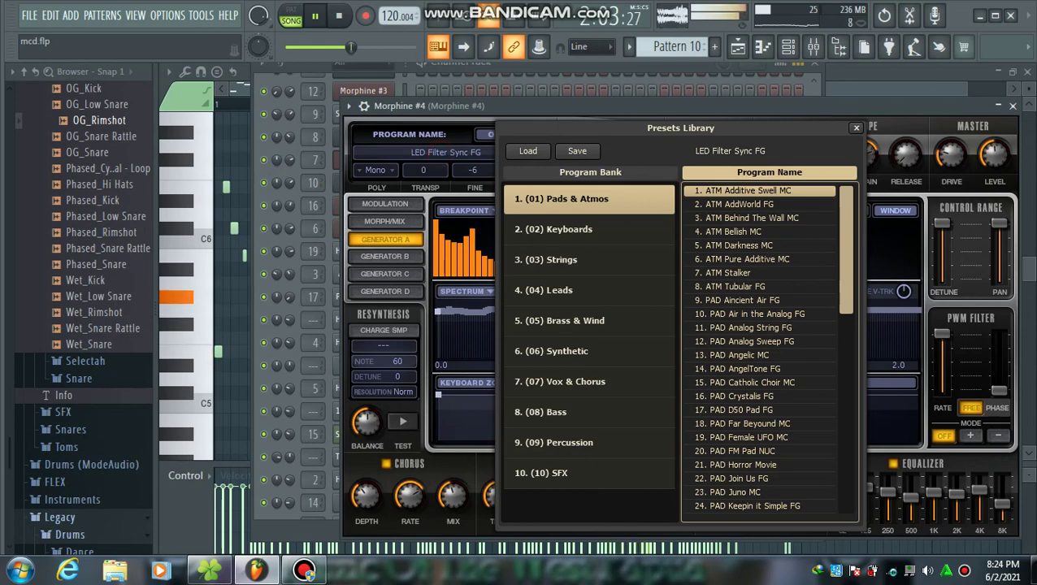
# Return to the playlist and stop the song playback.
pyautogui.press('F5')
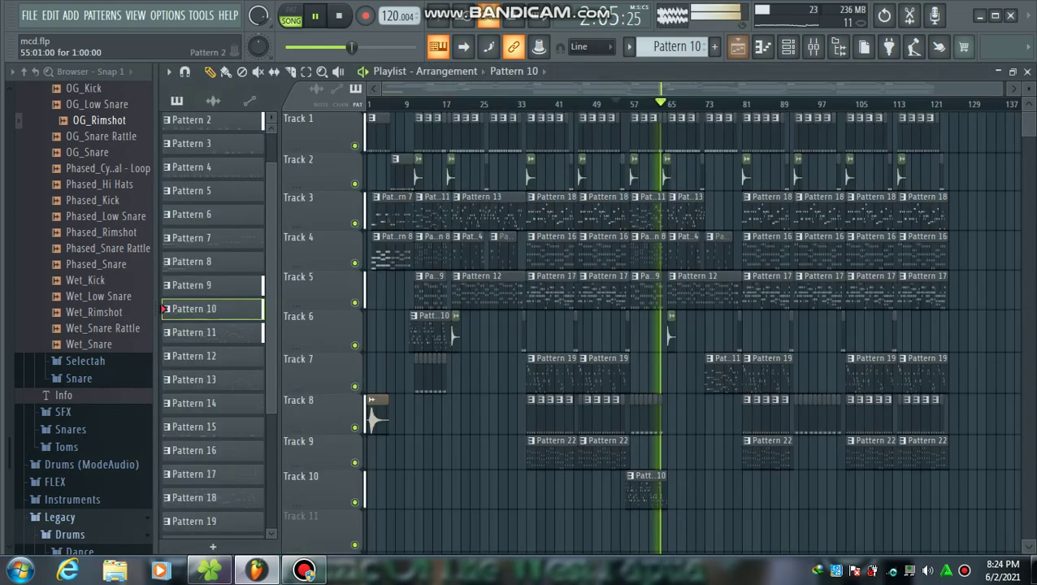
pyautogui.press('space')
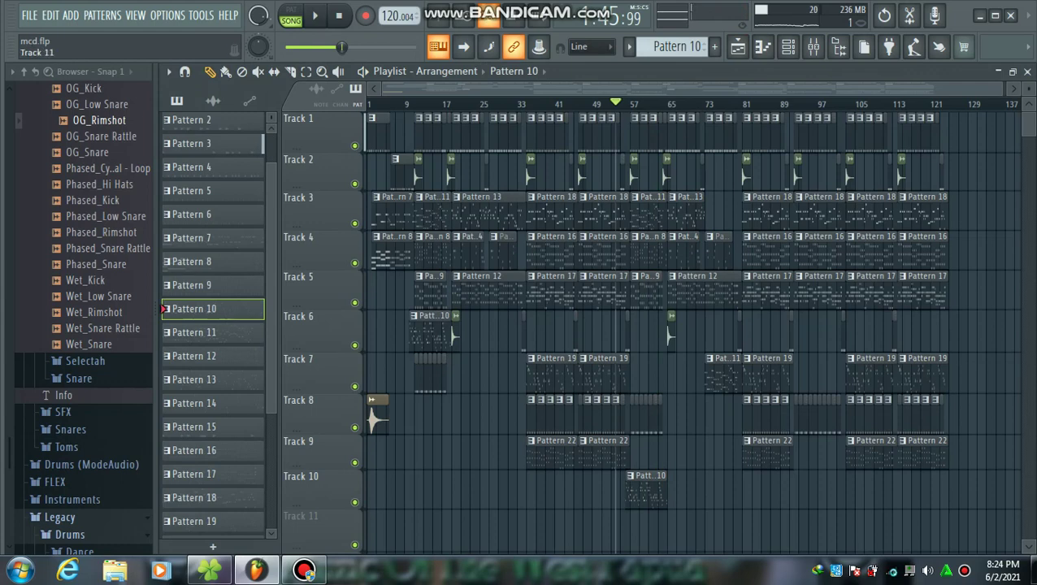
pyautogui.click(304, 571)
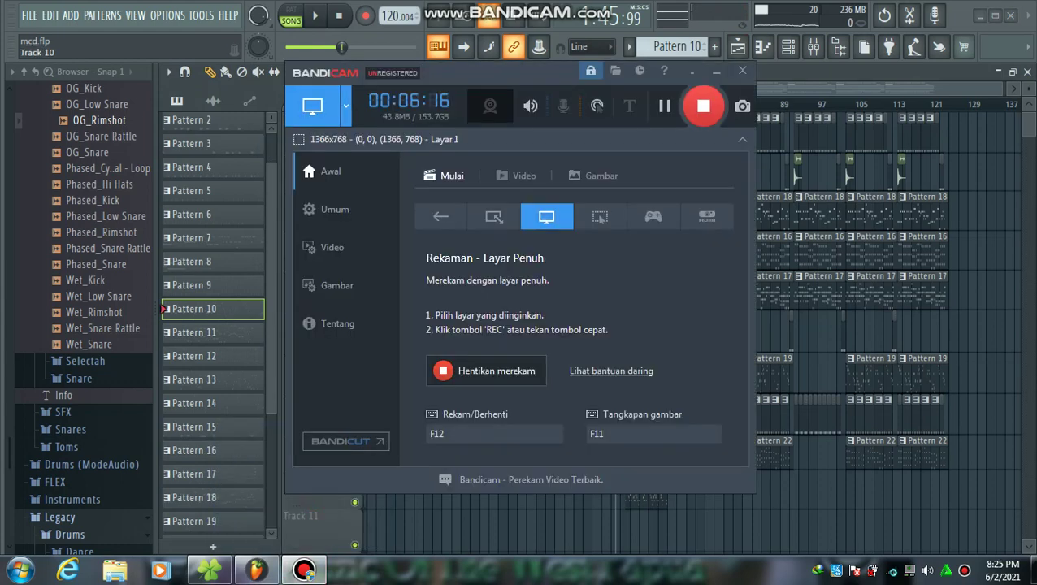